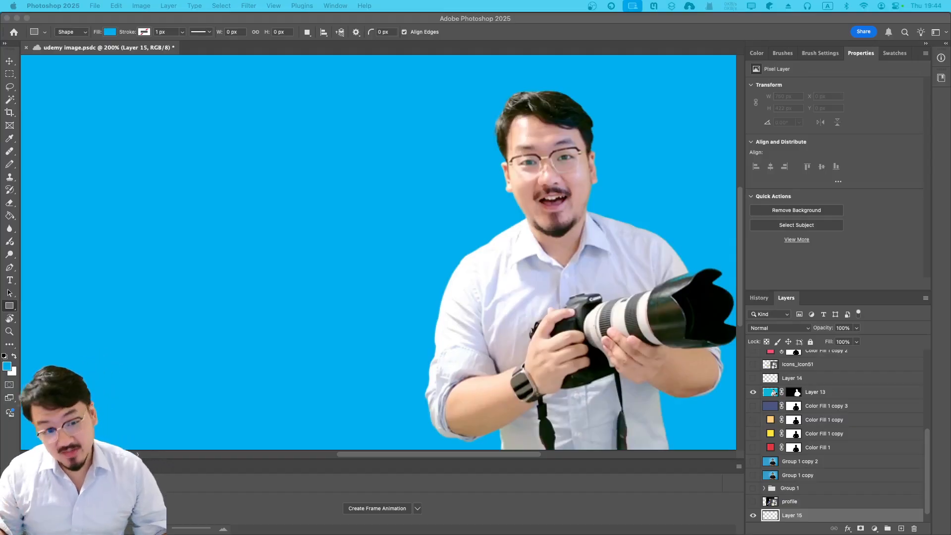
Draw a rectangle about 267 by 140 px on the empty blue area beside the man with the Rectangle tool.
click(132, 186)
key(super+minus)
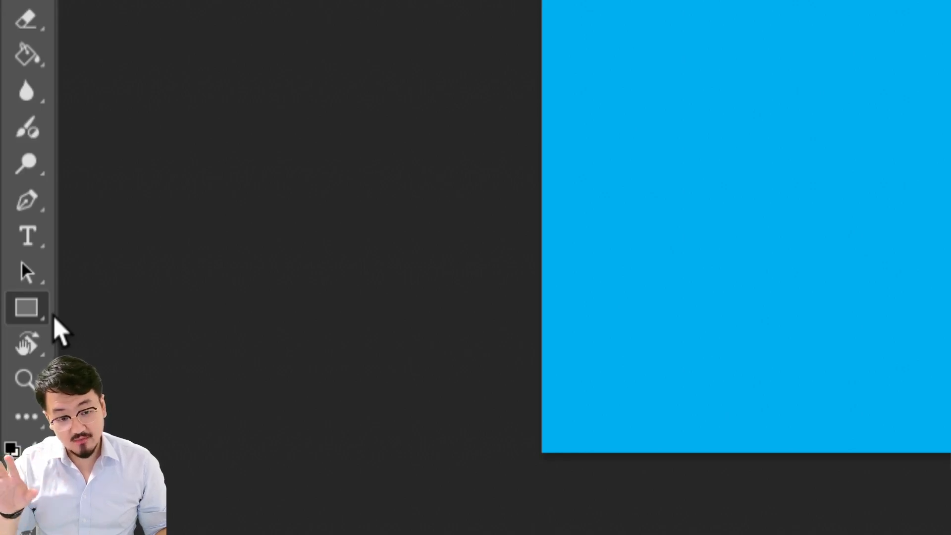
right_click(30, 314)
click(131, 311)
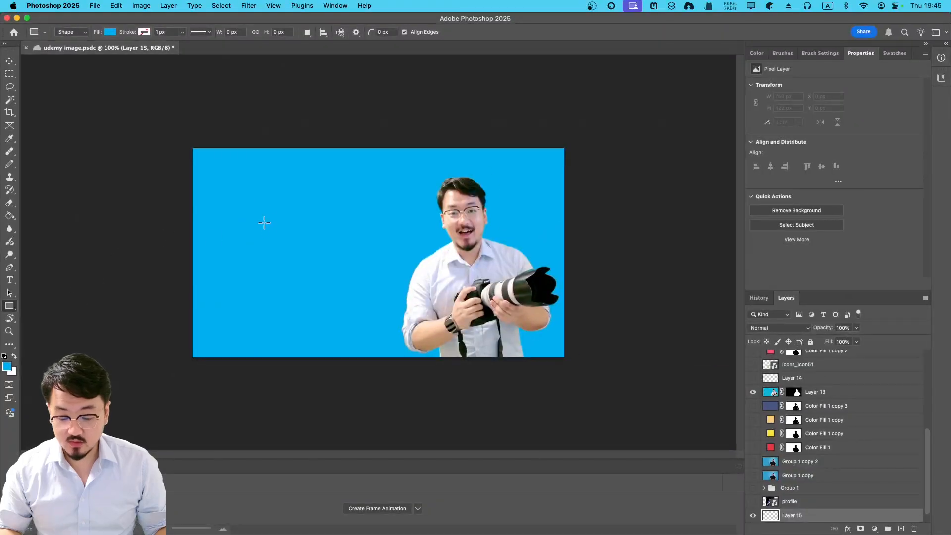
drag(252, 202, 385, 271)
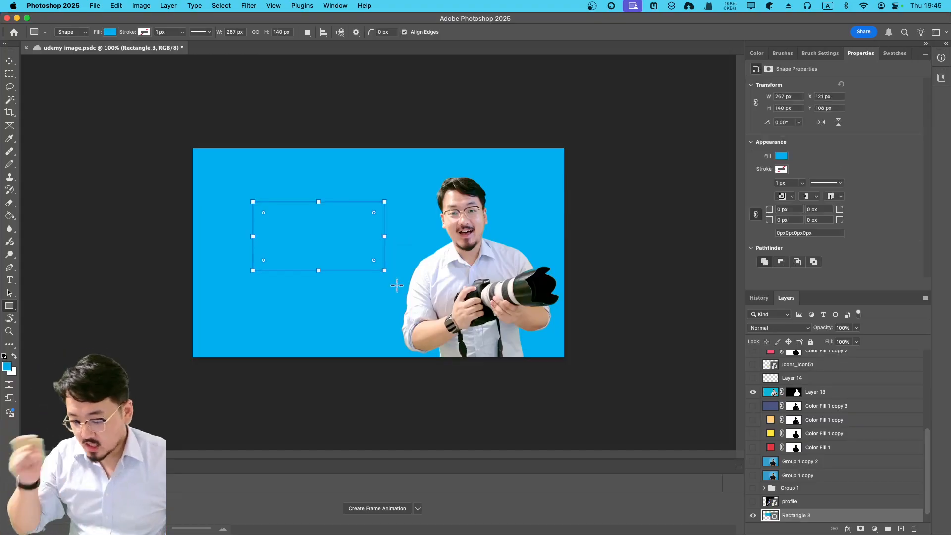
Change the rectangle's fill to the medium grey 707070.
click(789, 184)
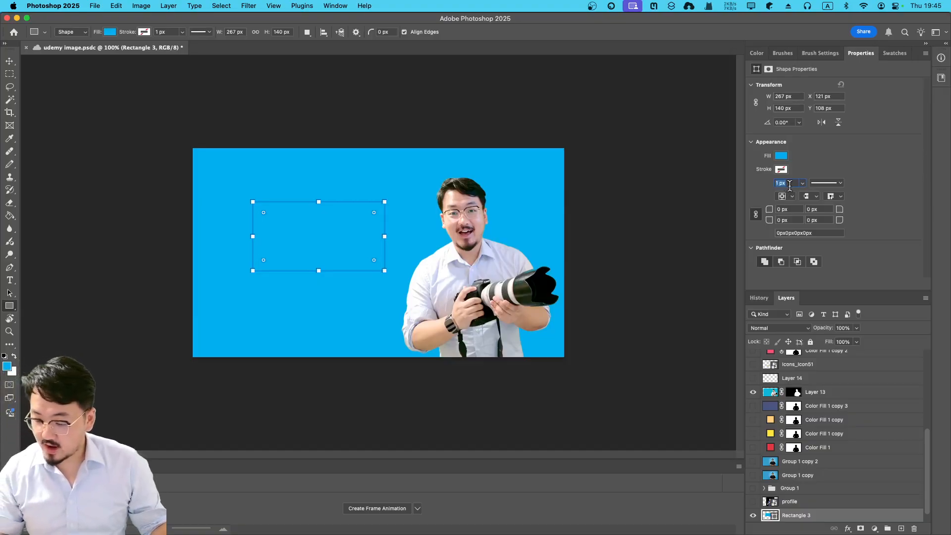
click(781, 156)
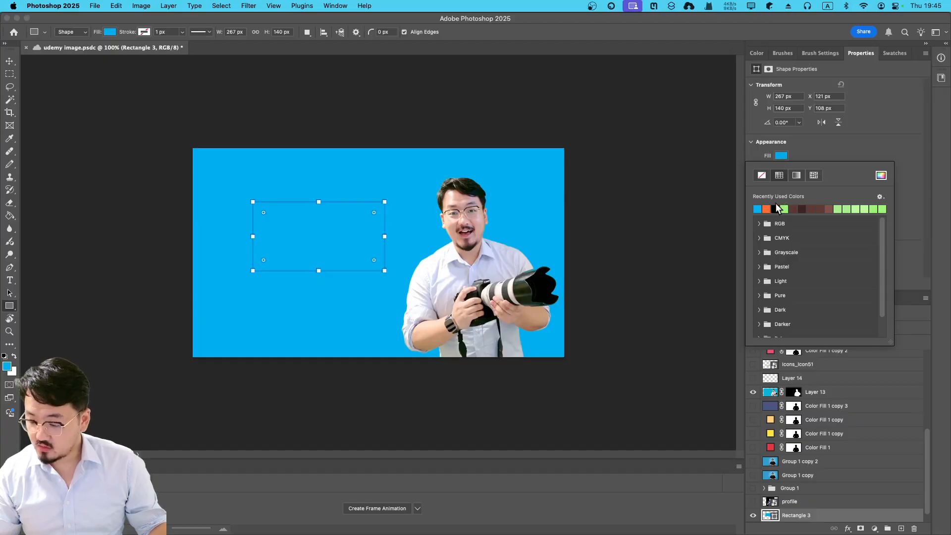
click(880, 177)
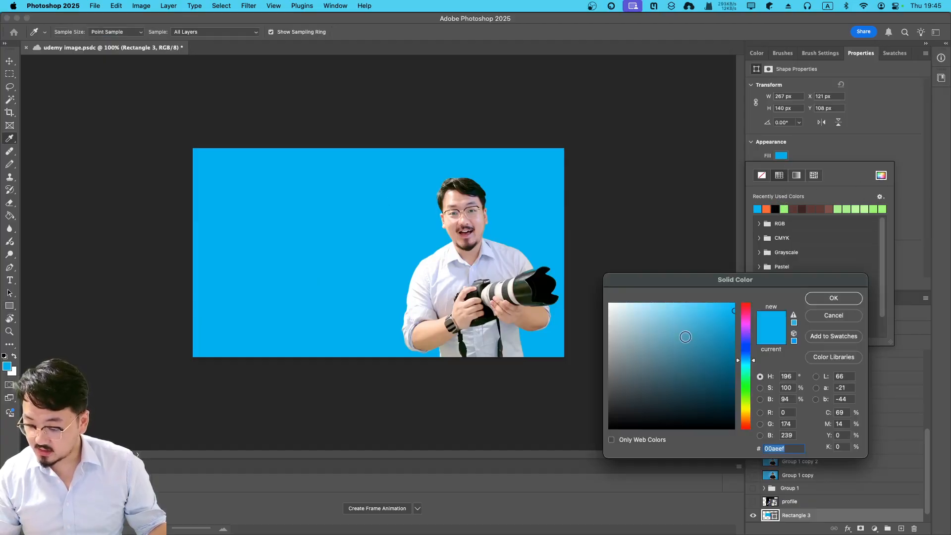
mouse_move(624, 399)
mouse_down()
mouse_move(599, 394)
mouse_move(605, 378)
mouse_up()
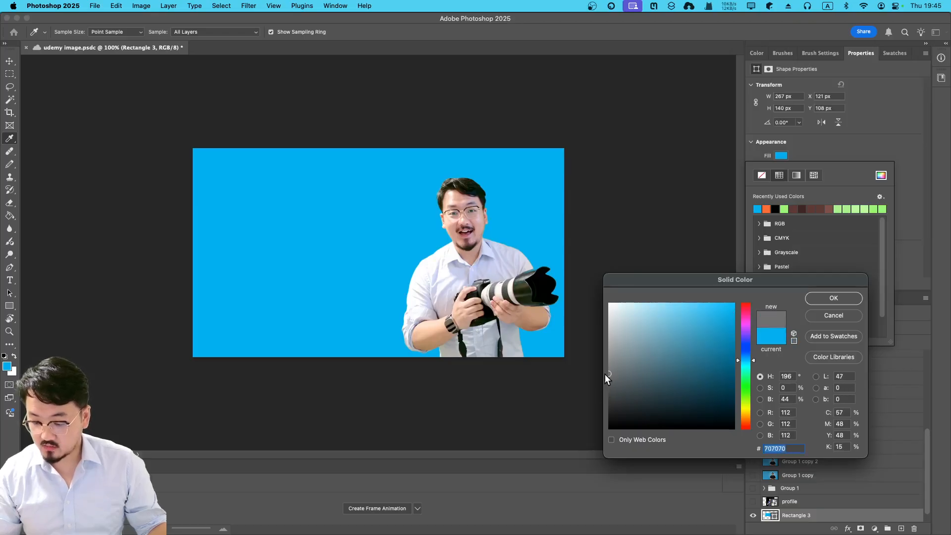
click(837, 299)
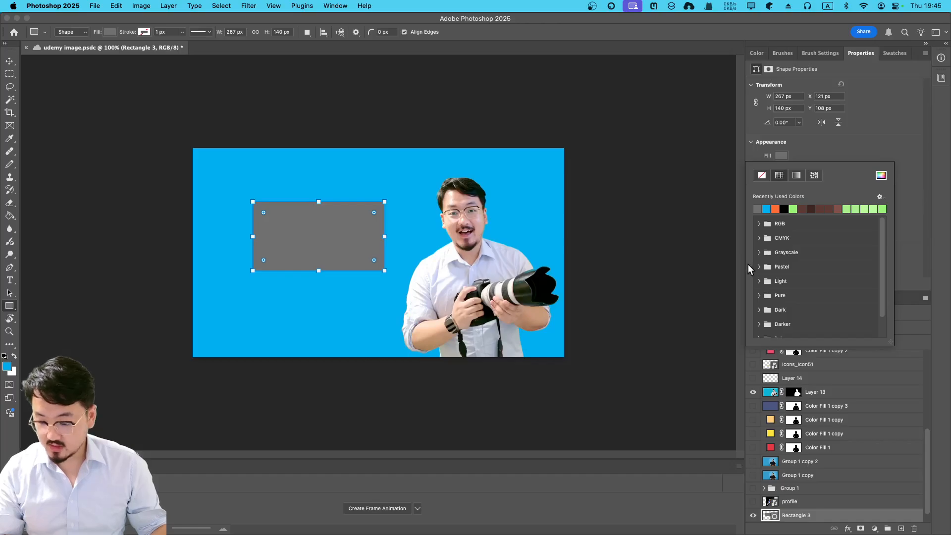
click(573, 128)
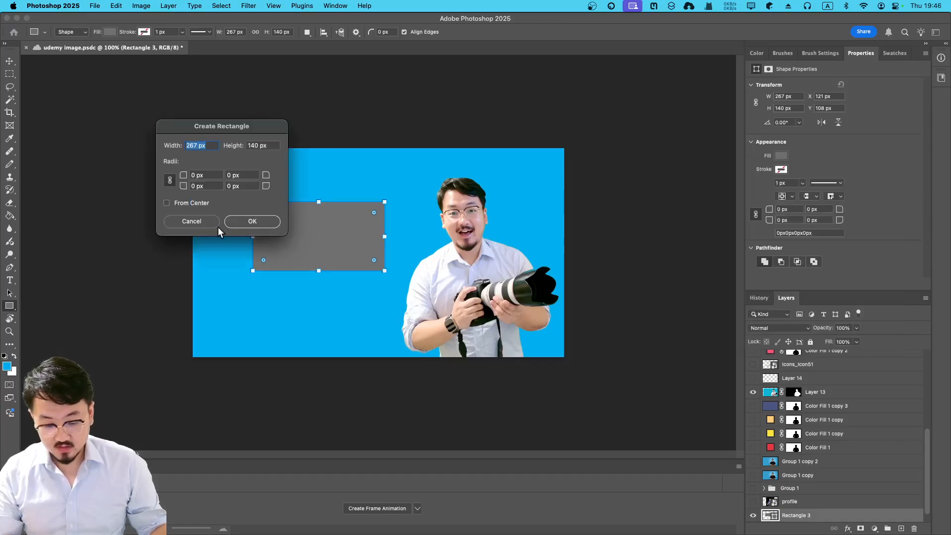
click(242, 221)
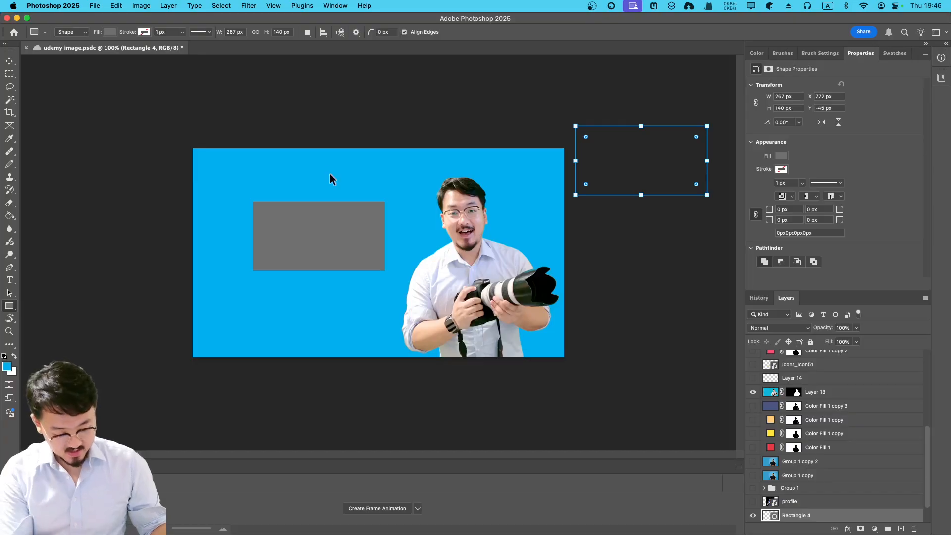
key(super+z)
Enlarge the grey rectangle to about 331 by 174 px and place it at about X 81 px, Y 70 px.
key(super+equal)
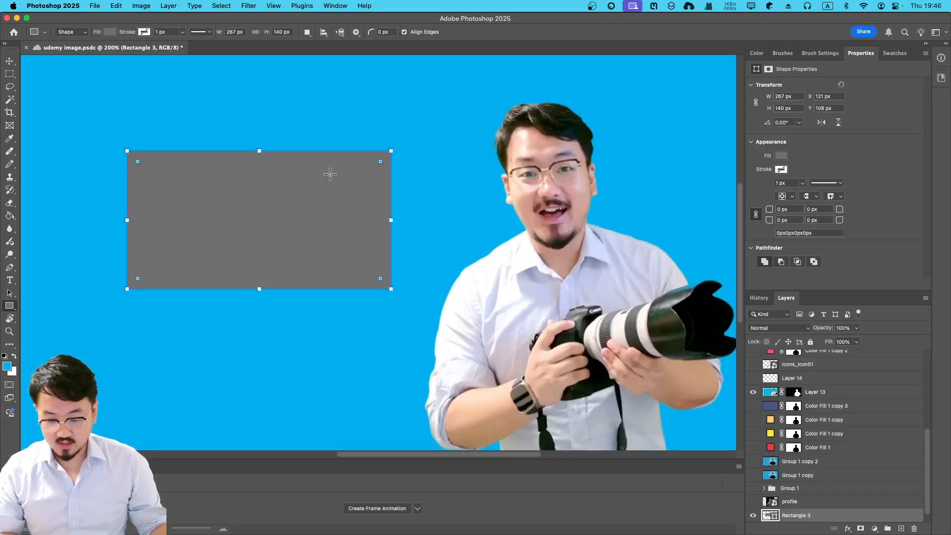
right_click(391, 150)
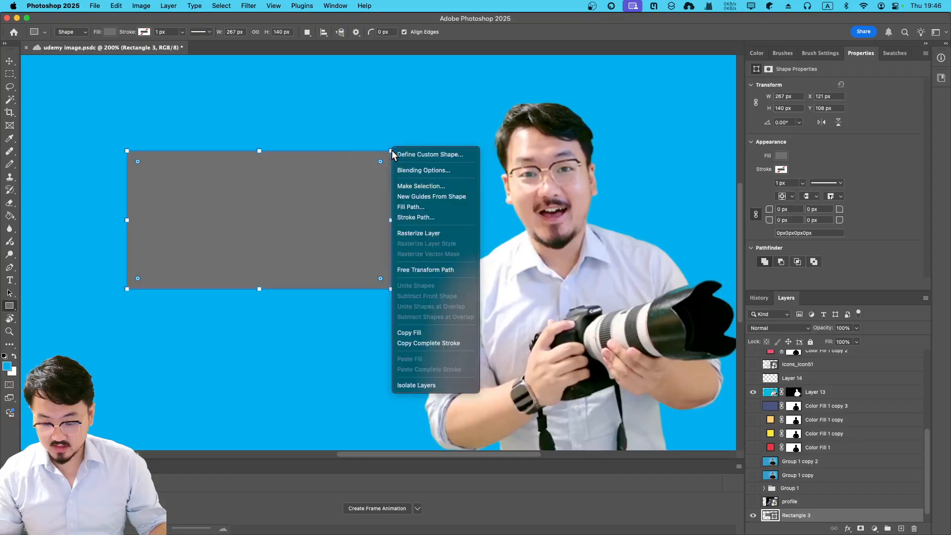
key(Escape)
drag(392, 150, 452, 117)
drag(367, 167, 290, 182)
key(super+z)
key(super+t)
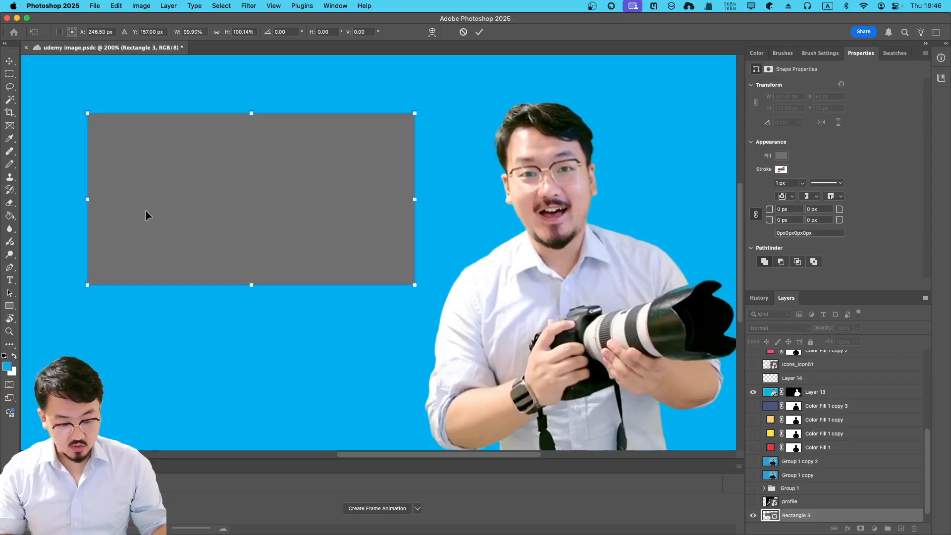
click(9, 305)
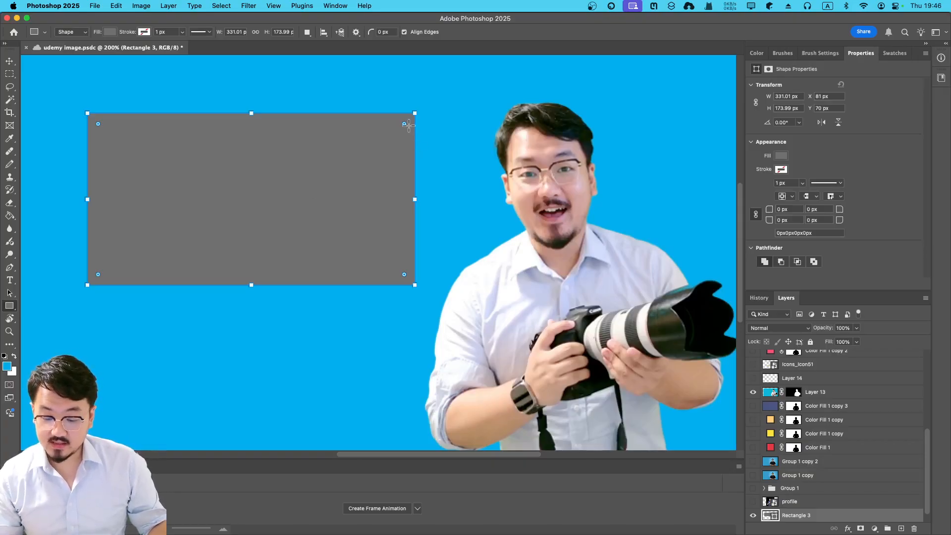
Round all four corners of the grey rectangle to a radius of about 24 px and save the document.
drag(404, 124, 385, 146)
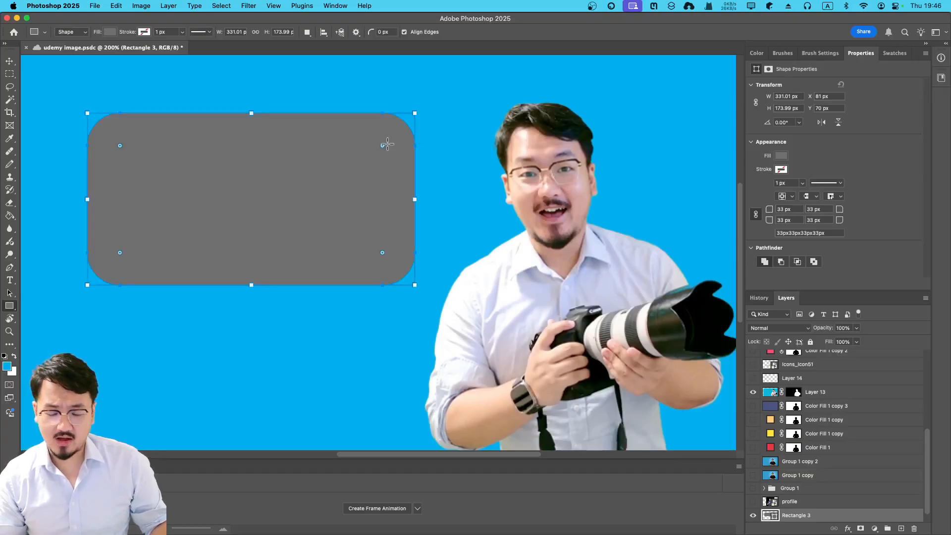
drag(383, 147, 444, 113)
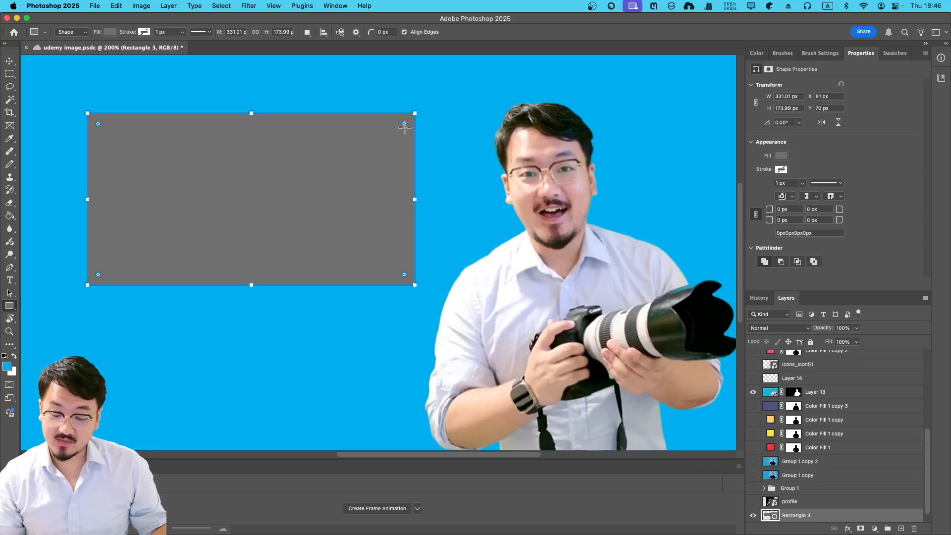
drag(406, 123, 398, 136)
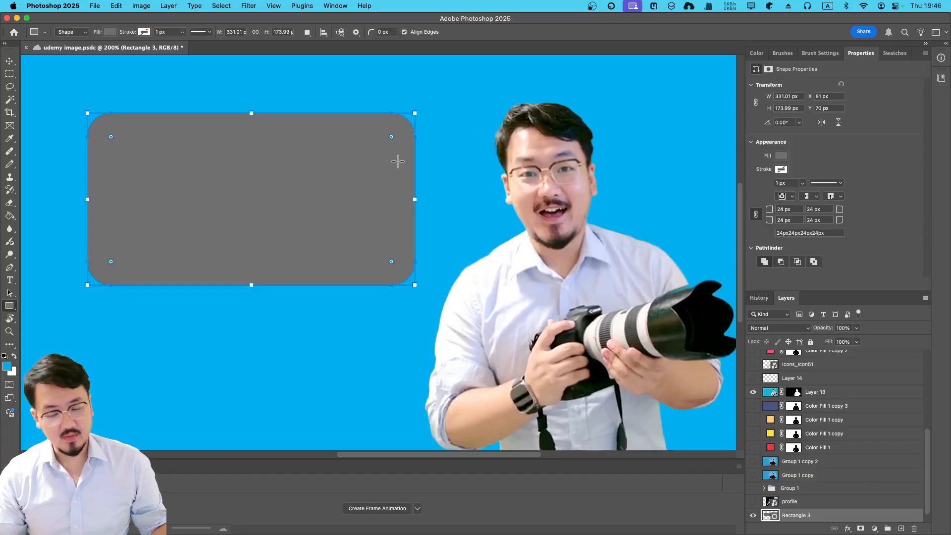
key(Return)
key(super+s)
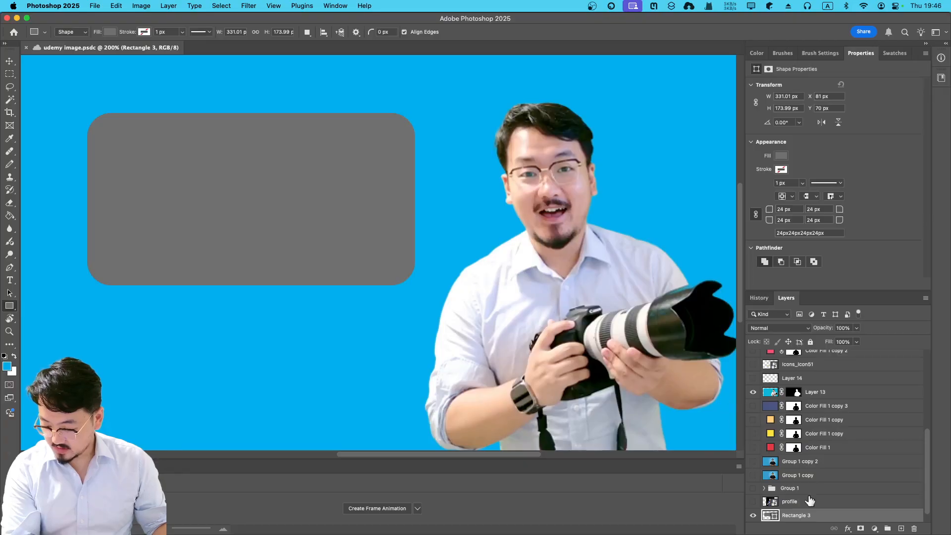
Paste a copy of the rounded grey rectangle and align it exactly over the original.
key(super+v)
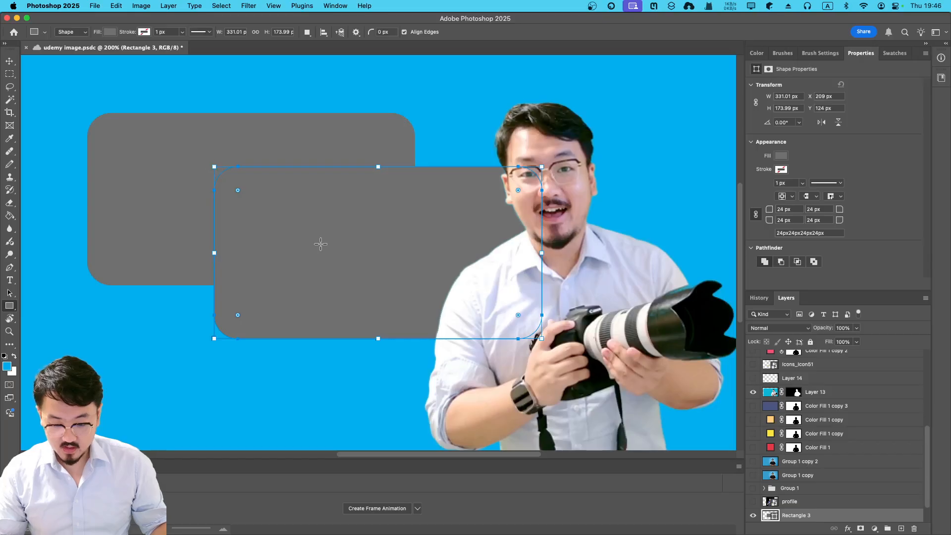
drag(321, 243, 173, 170)
key(super+z)
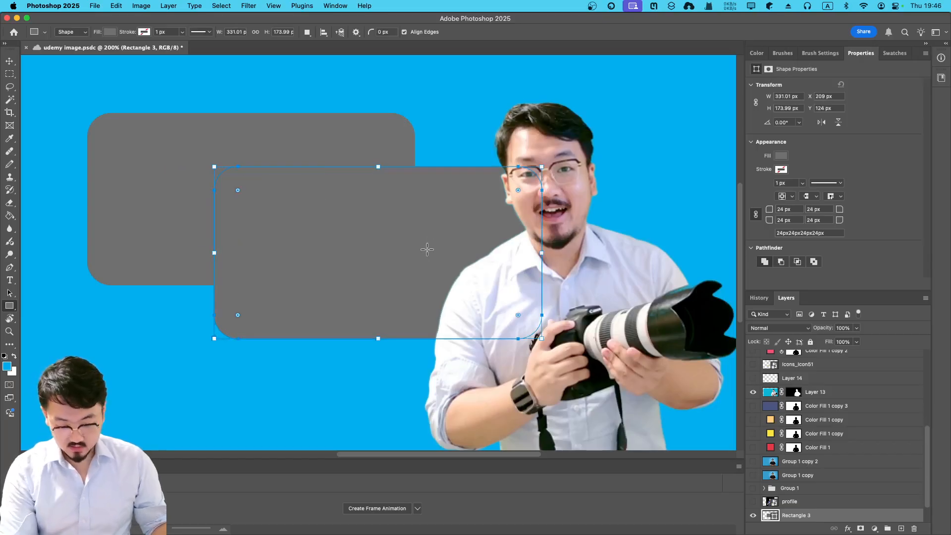
key(super+t)
drag(425, 255, 293, 204)
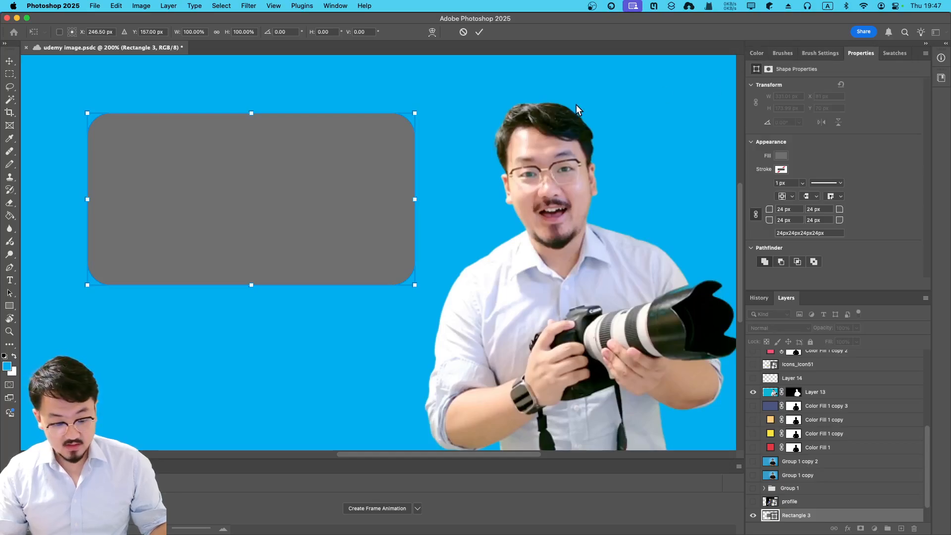
click(10, 307)
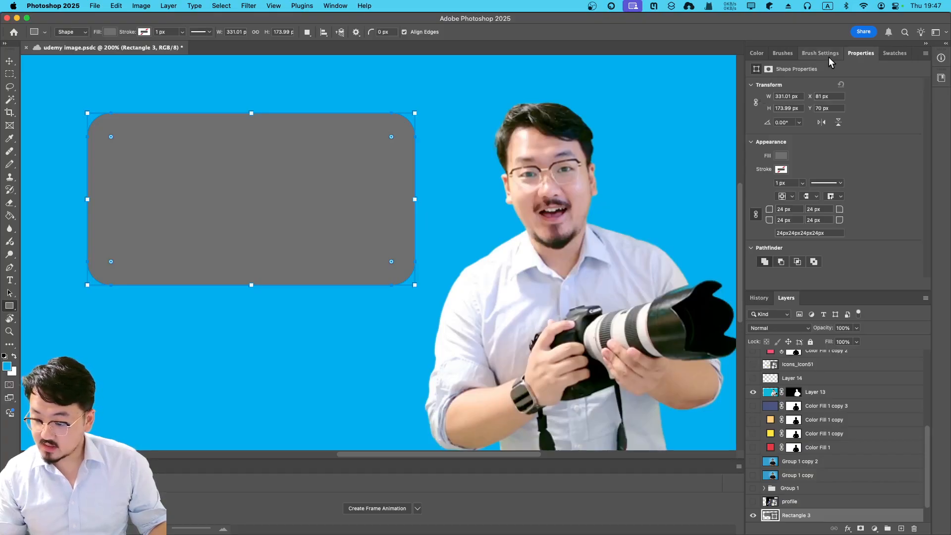
Change the copied rectangle's fill to the dark grey 262626.
click(781, 156)
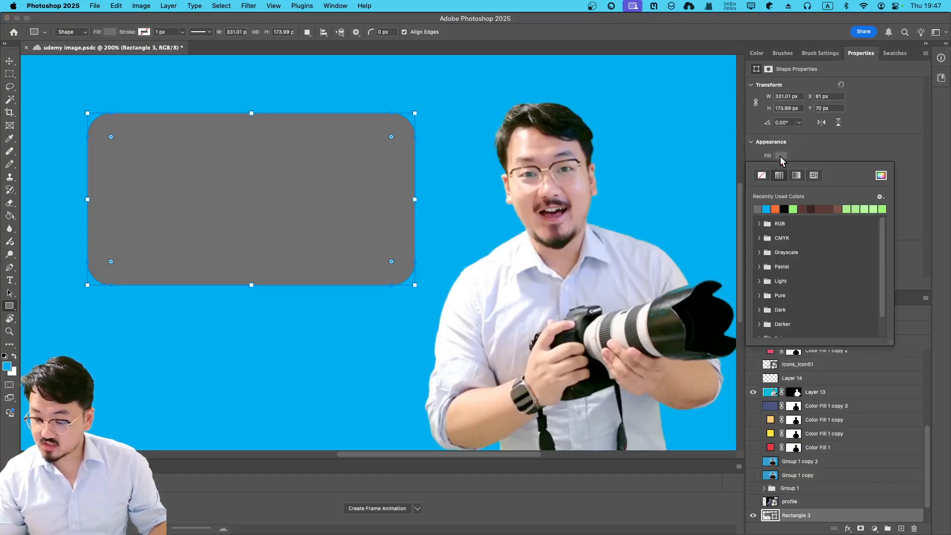
click(881, 177)
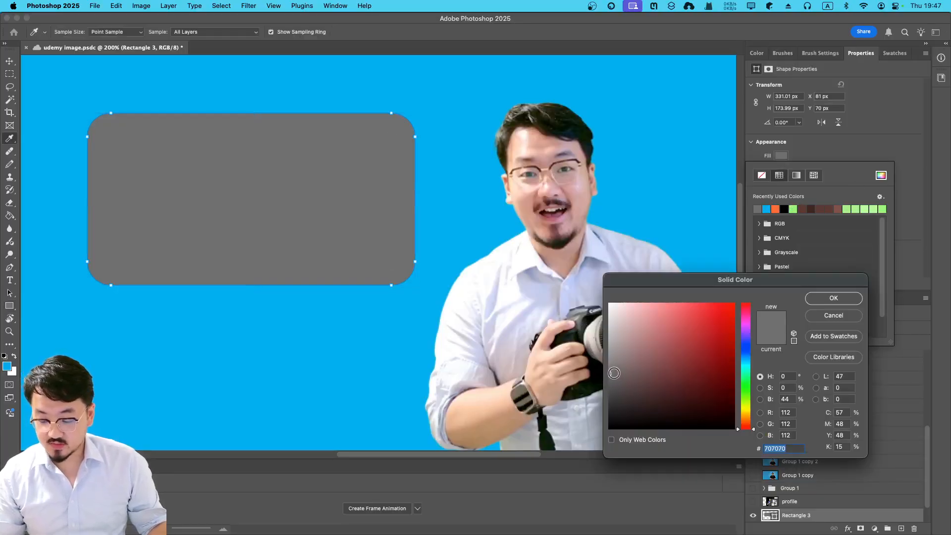
drag(612, 375, 596, 410)
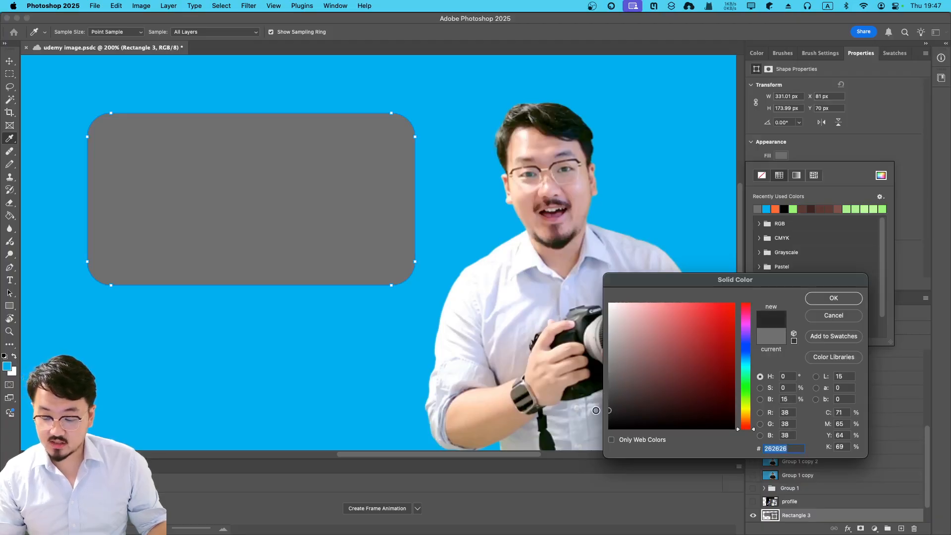
click(819, 301)
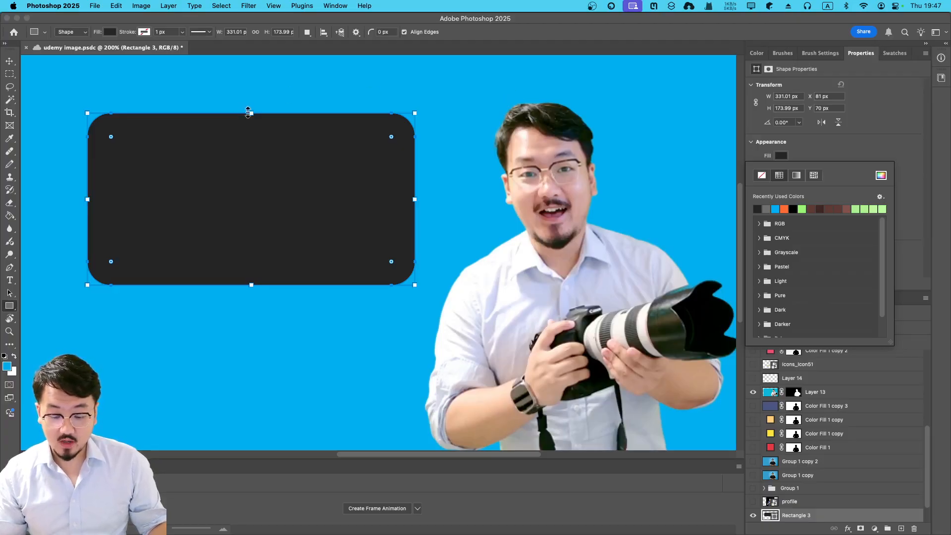
Shorten the dark rectangle to about 121 px high and centre it vertically over the grey rounded rectangle.
drag(250, 111, 251, 165)
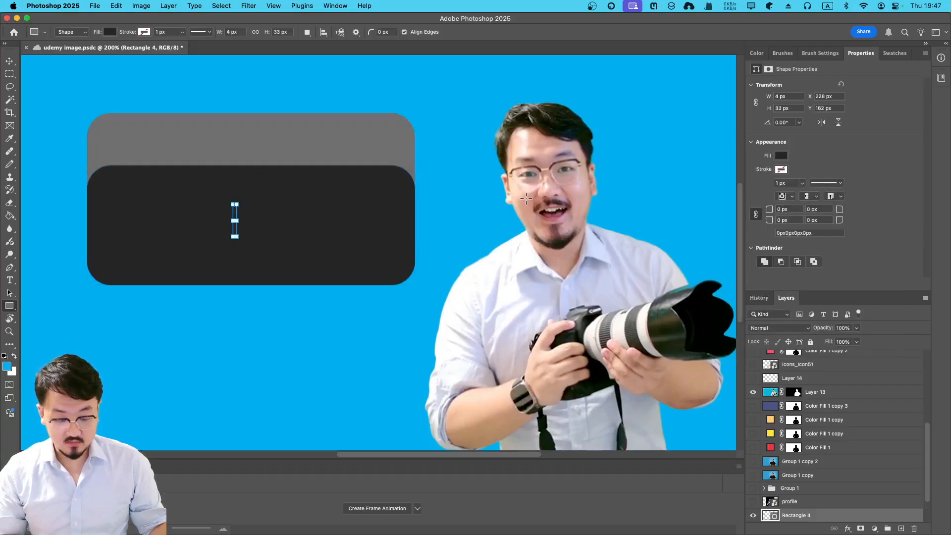
key(ctrl+t)
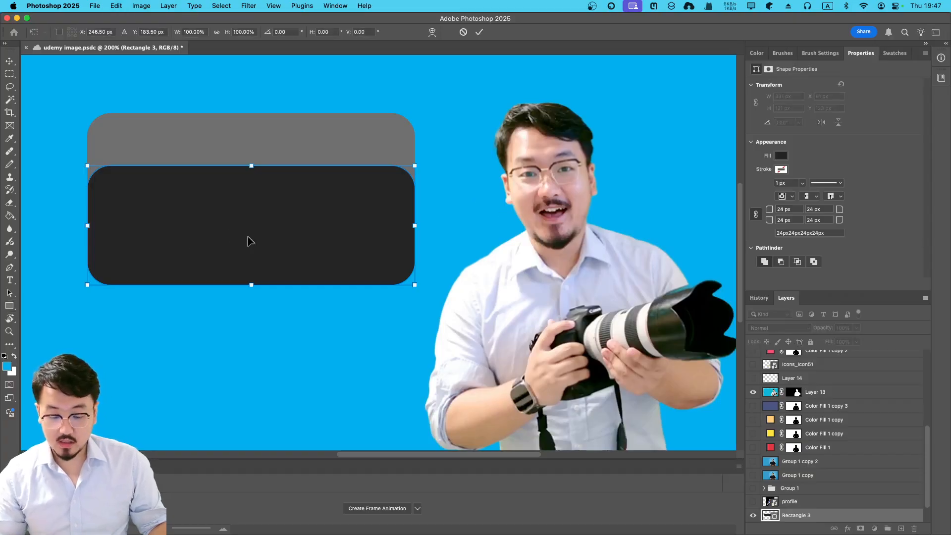
drag(252, 241, 253, 212)
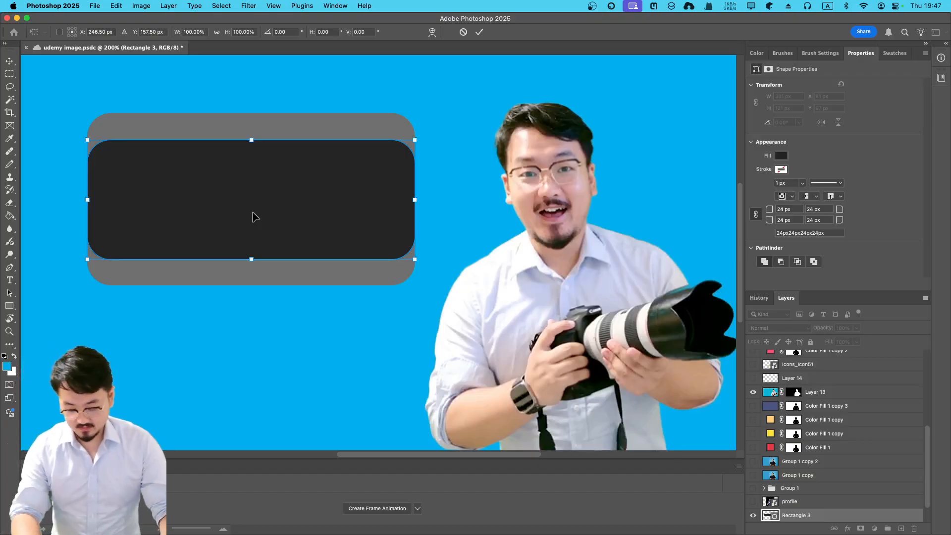
key(super+minus)
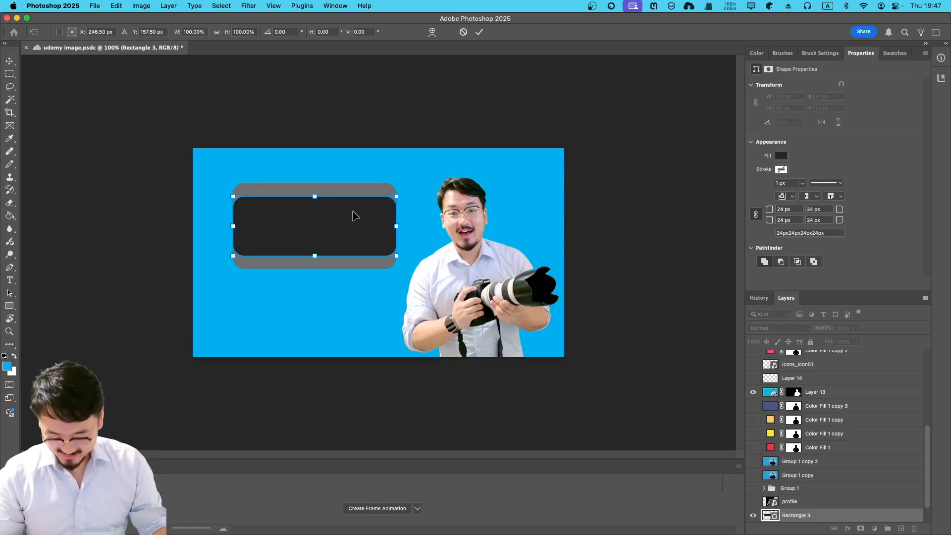
key(super+plus)
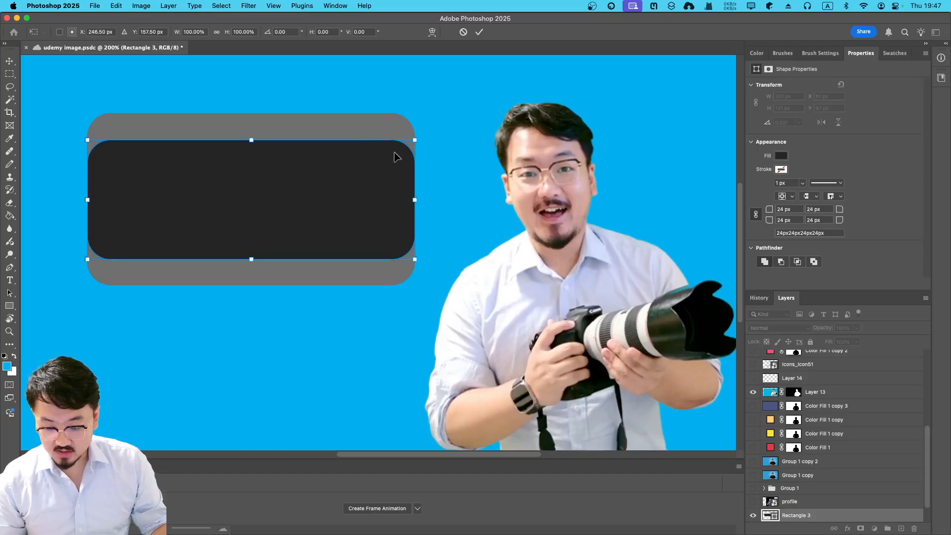
click(479, 33)
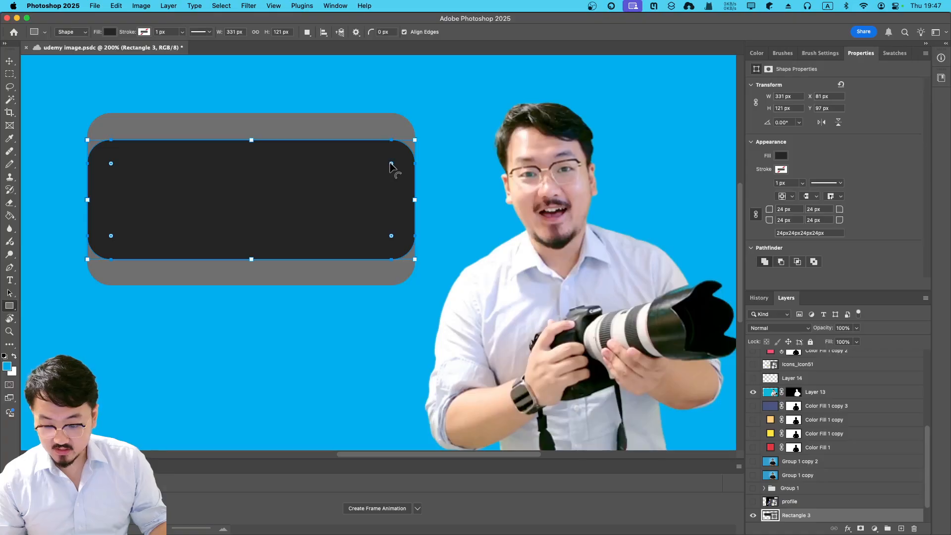
Reduce the dark rectangle's corner radius to 0 px so that all its corners are square.
drag(391, 164, 422, 154)
drag(445, 138, 458, 130)
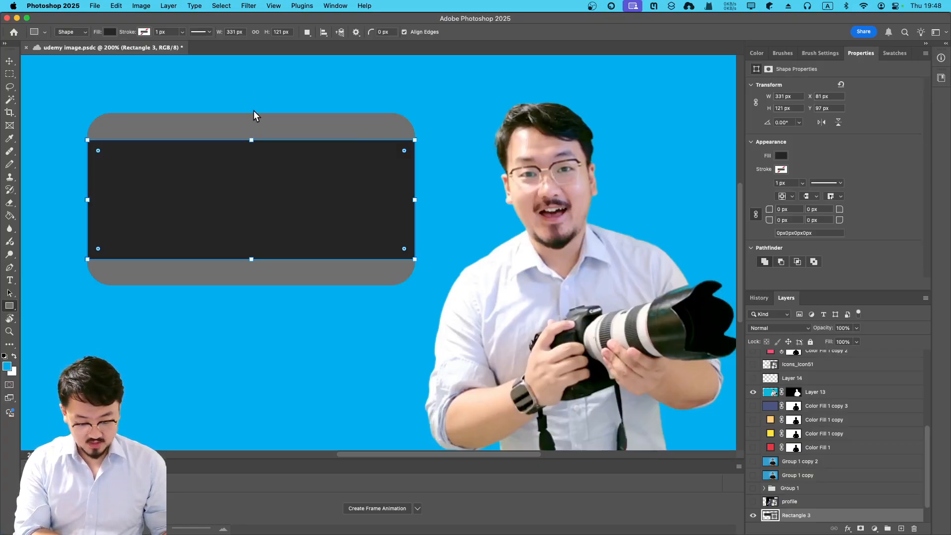
Paste a copy of the dark rectangle, resized to about 158 by 78 px and centred across the grey shape's upper edge.
key(ctrl+v)
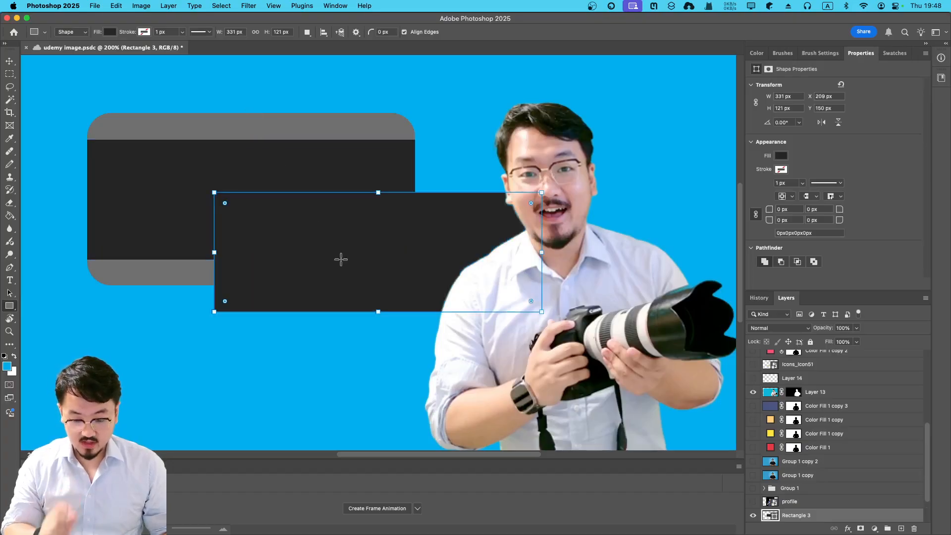
key(ctrl+t)
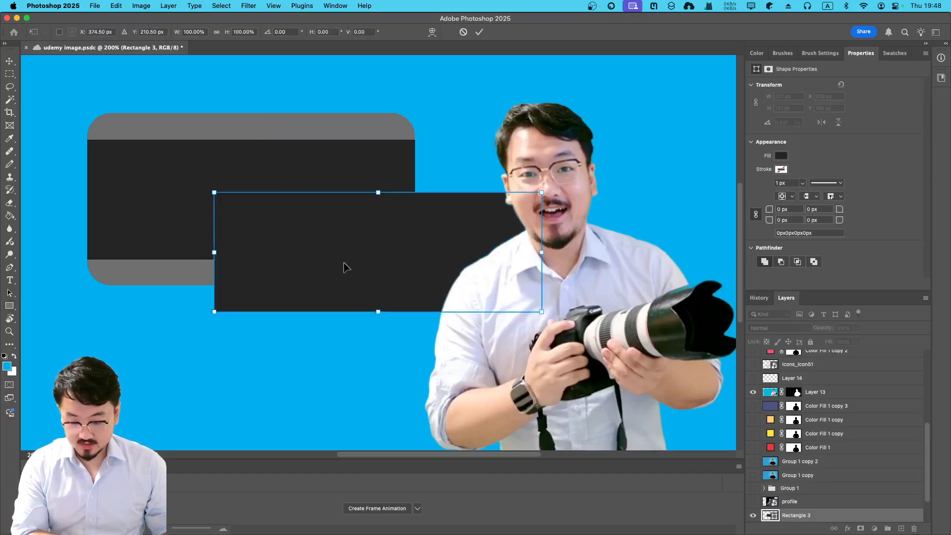
drag(352, 281, 246, 164)
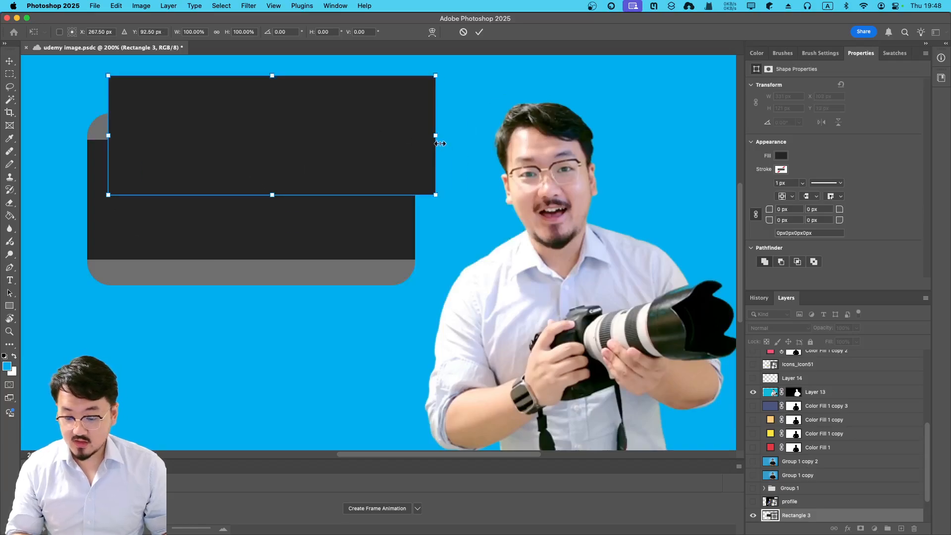
drag(436, 135, 320, 135)
drag(189, 155, 226, 143)
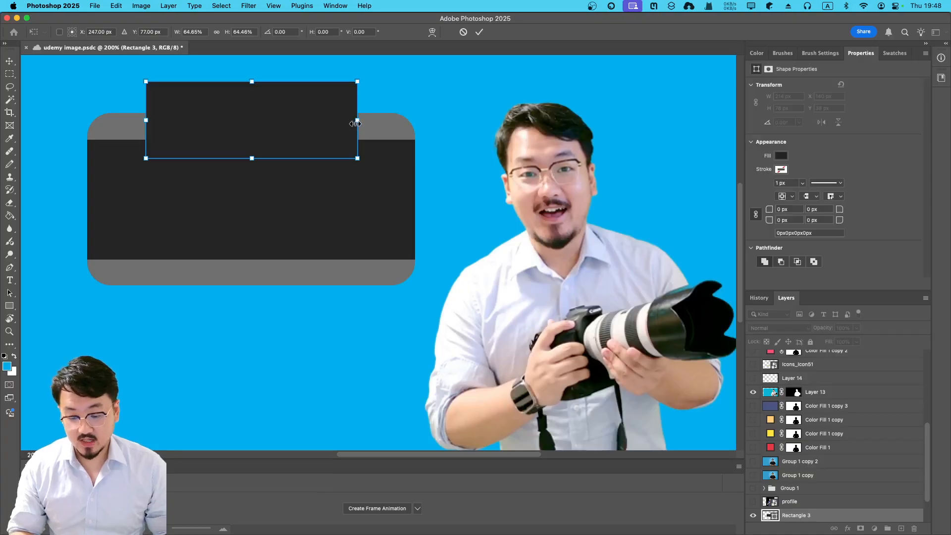
drag(357, 123, 300, 125)
drag(220, 142, 249, 136)
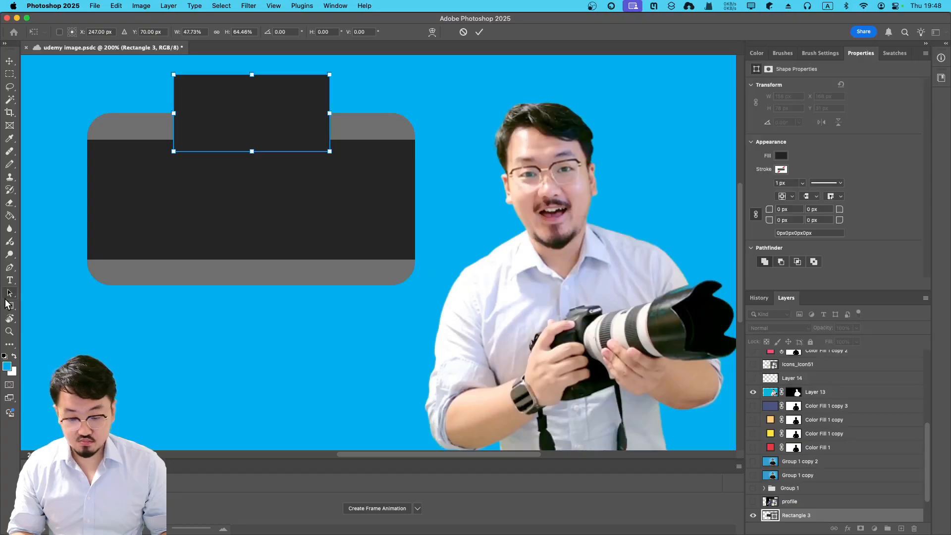
click(13, 310)
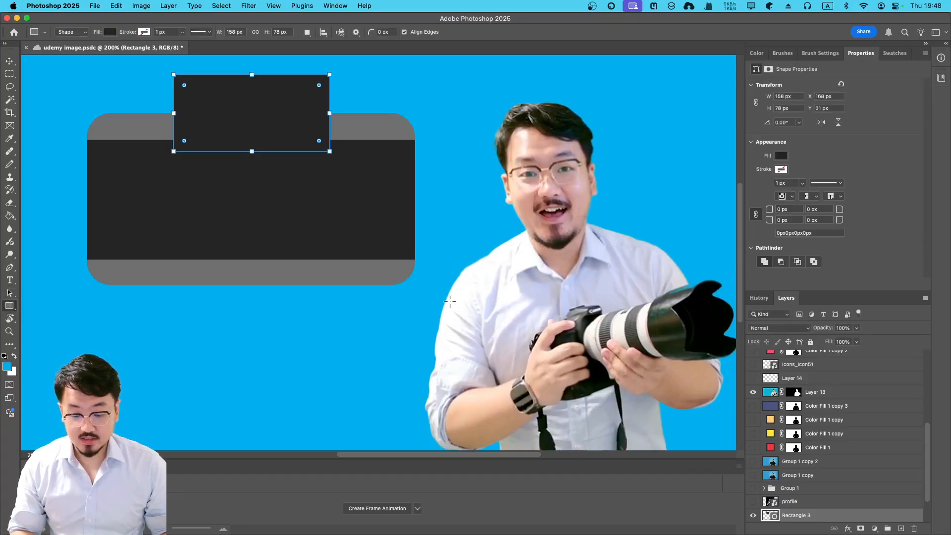
Move the small rectangle's layer beneath the other two rectangle layers and change its fill to the dark grey 464646.
scroll(810, 504, down, 3)
mouse_move(810, 504)
mouse_down()
mouse_move(807, 481)
mouse_move(810, 505)
mouse_up()
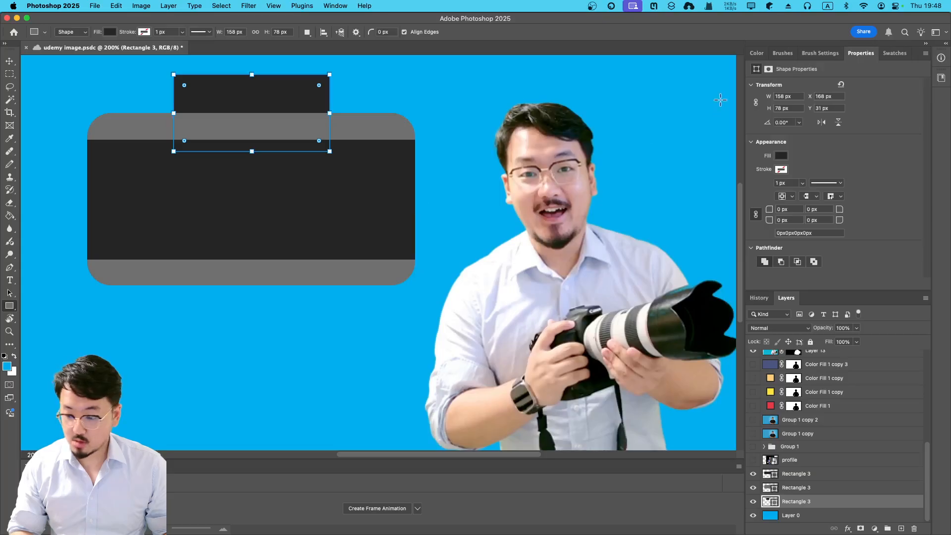
click(780, 156)
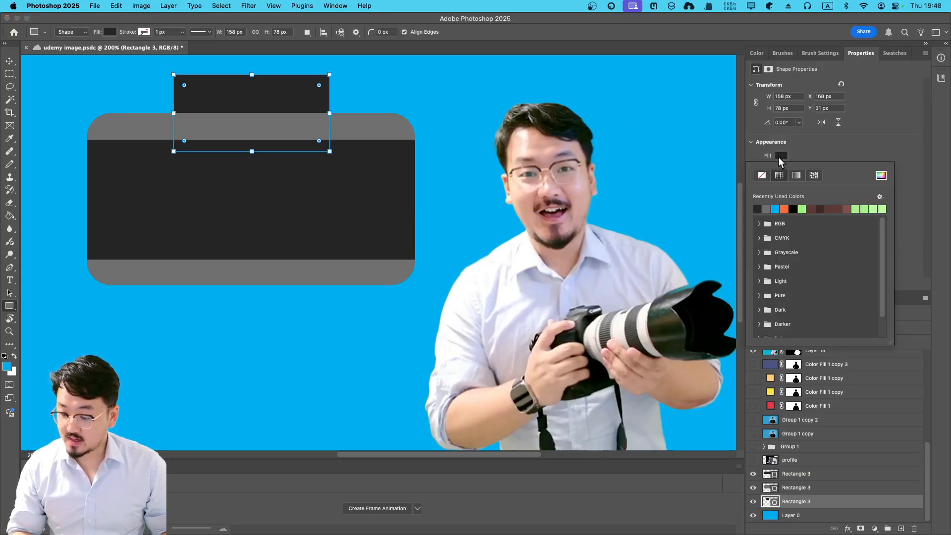
click(881, 175)
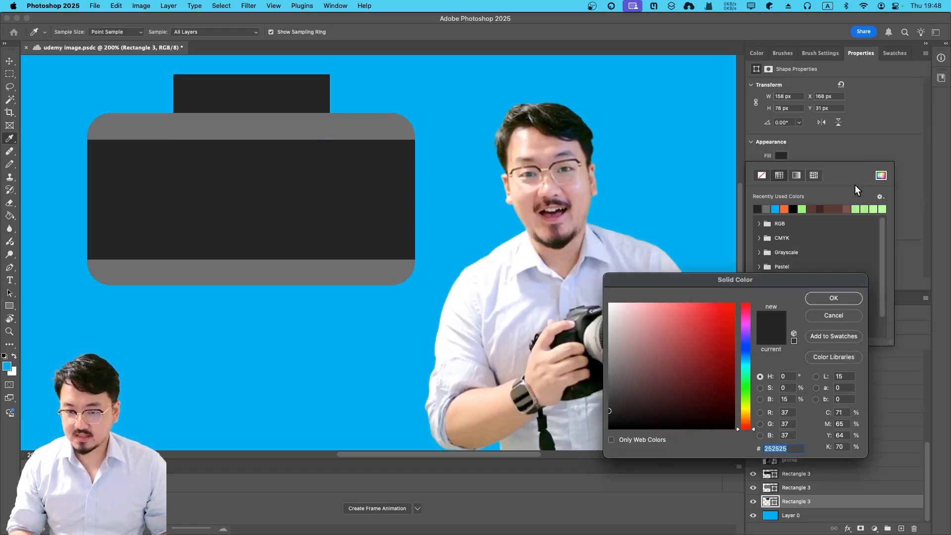
click(611, 388)
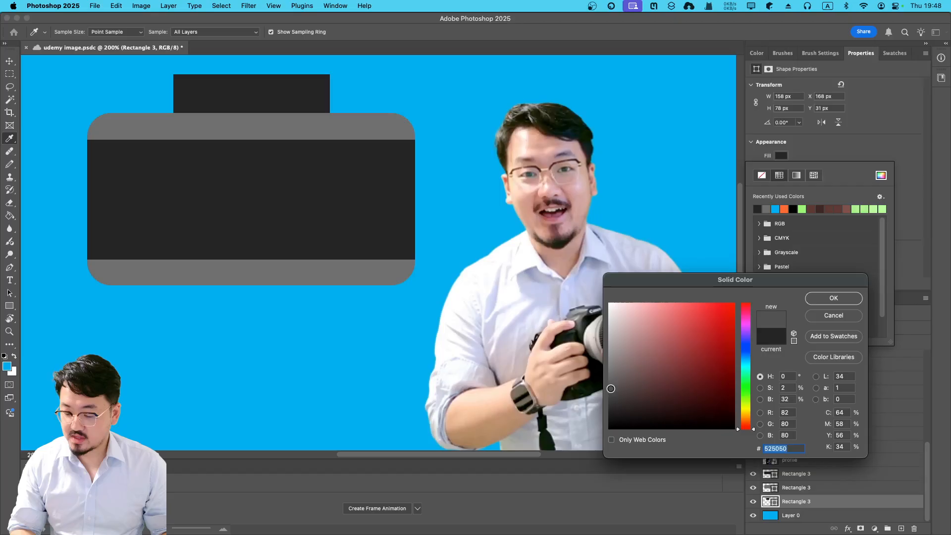
drag(611, 388, 609, 394)
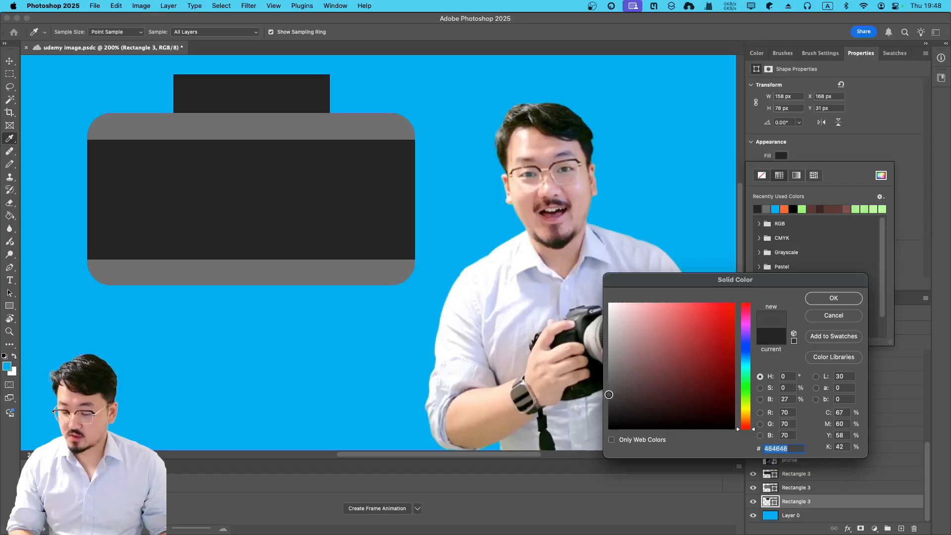
click(821, 298)
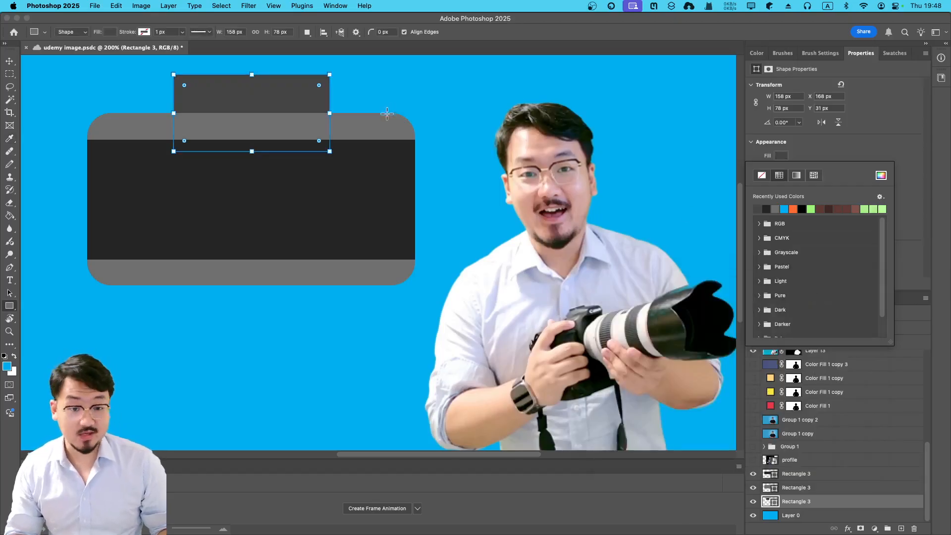
Round all corners of the small upper rectangle to a radius of about 27 px.
scroll(186, 96, up, 3)
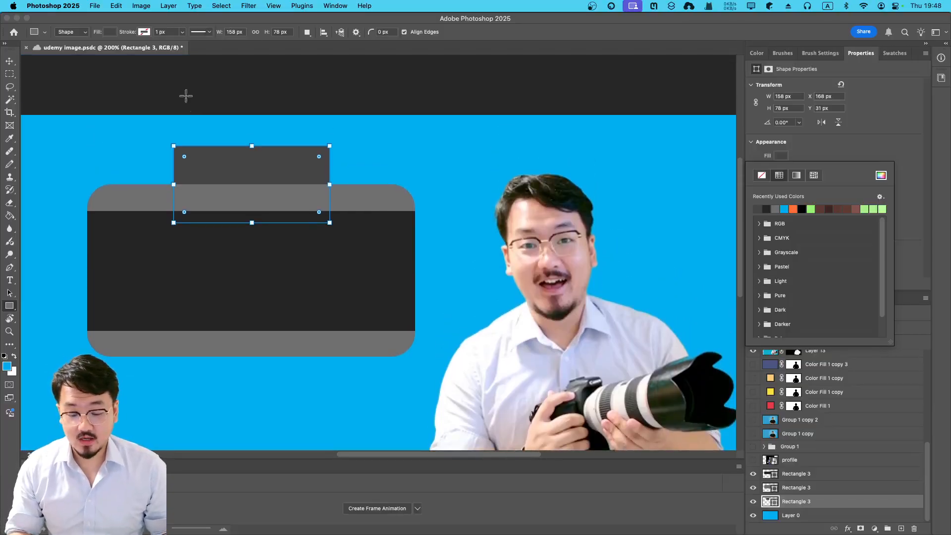
drag(185, 158, 200, 163)
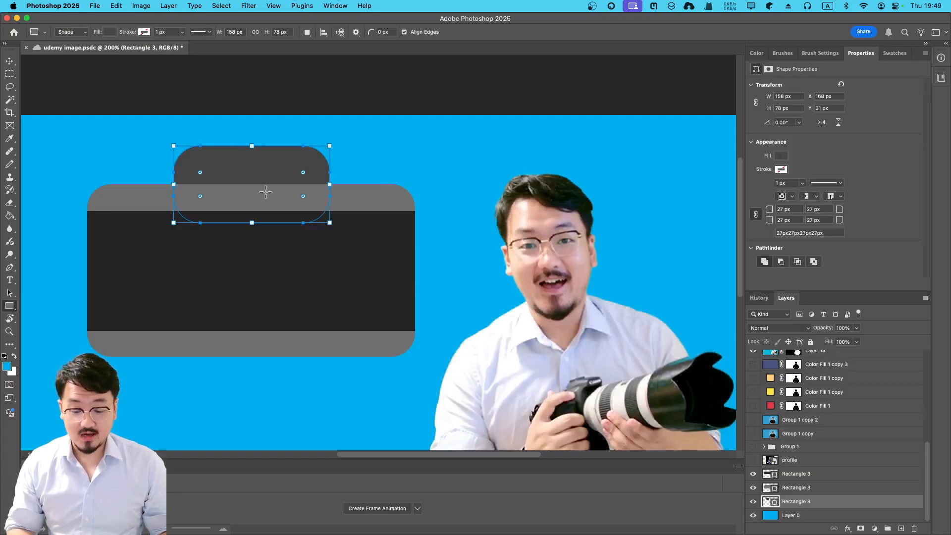
key(super+Return)
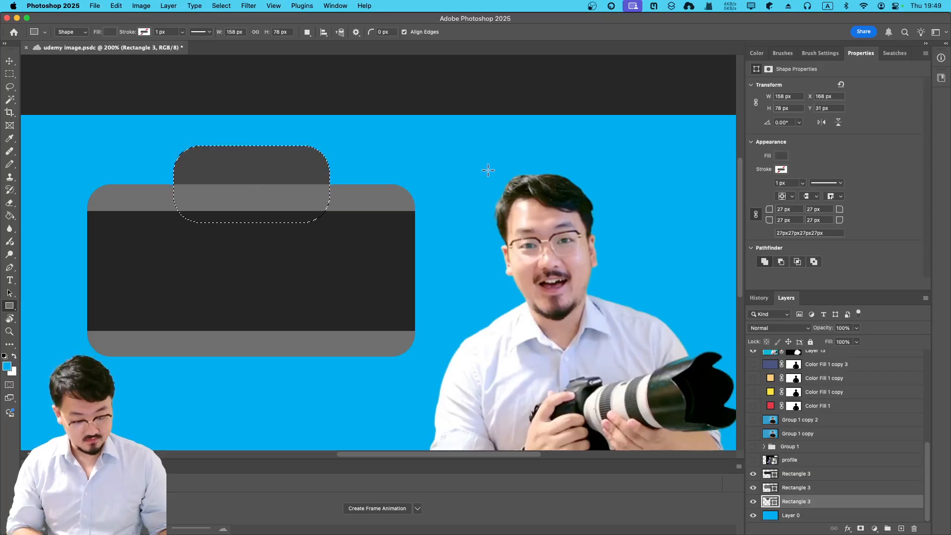
key(super+d)
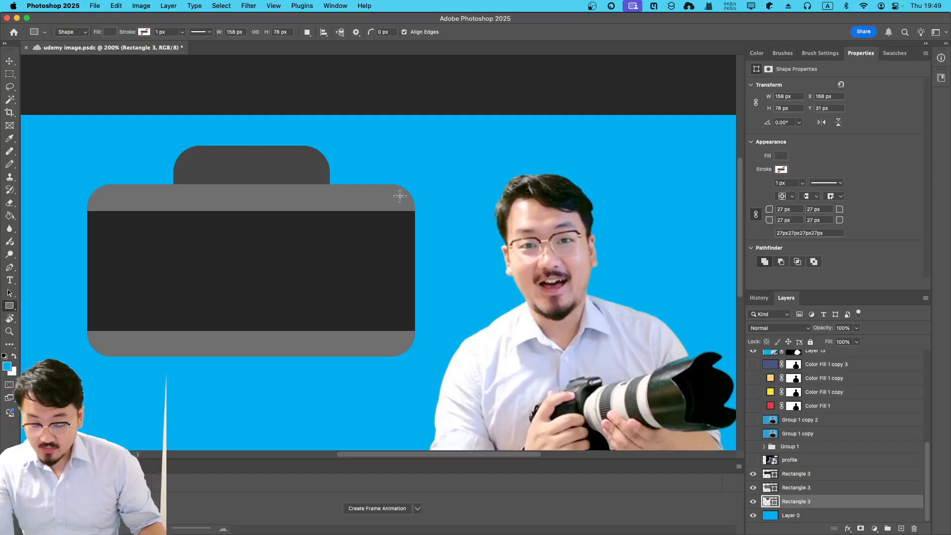
Draw a circle about 204 px in diameter with the Ellipse tool, on a new layer above the large dark rectangle.
click(808, 473)
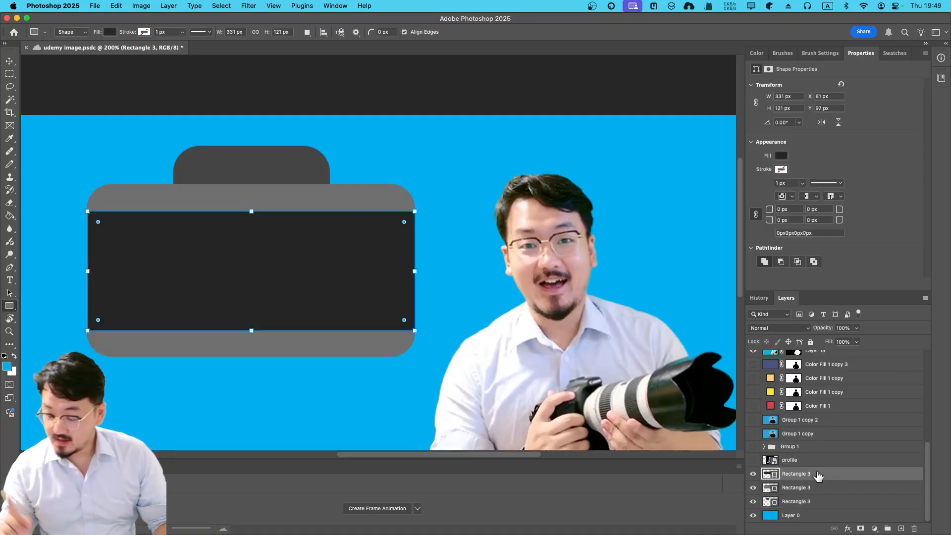
right_click(9, 307)
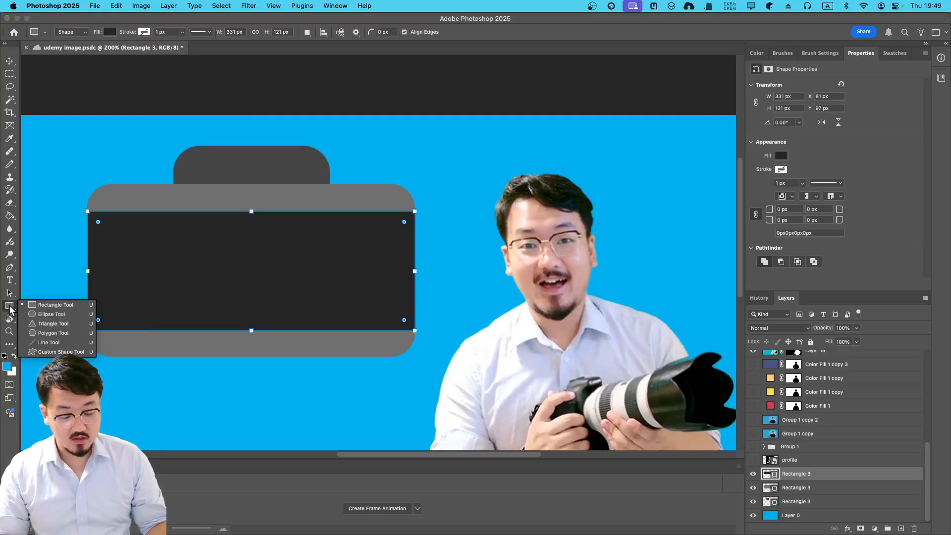
click(57, 314)
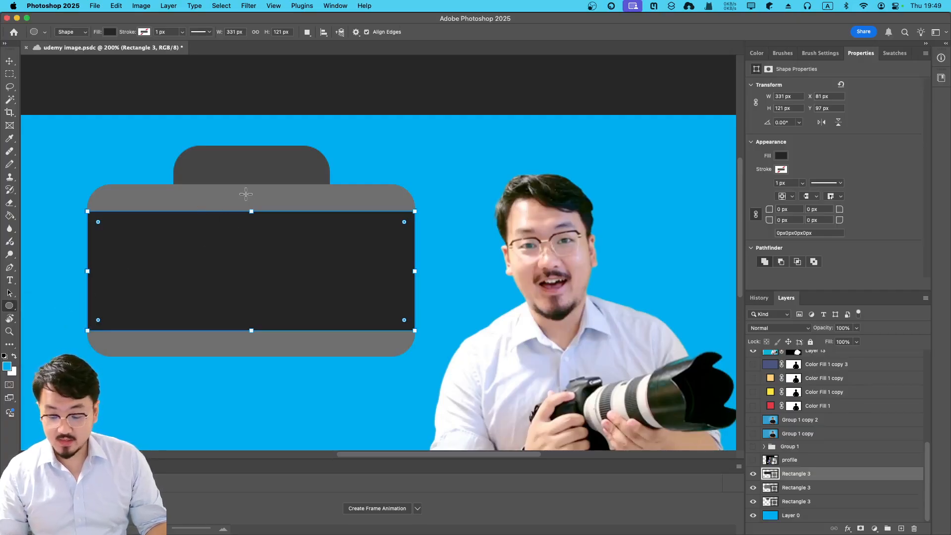
drag(201, 193, 596, 397)
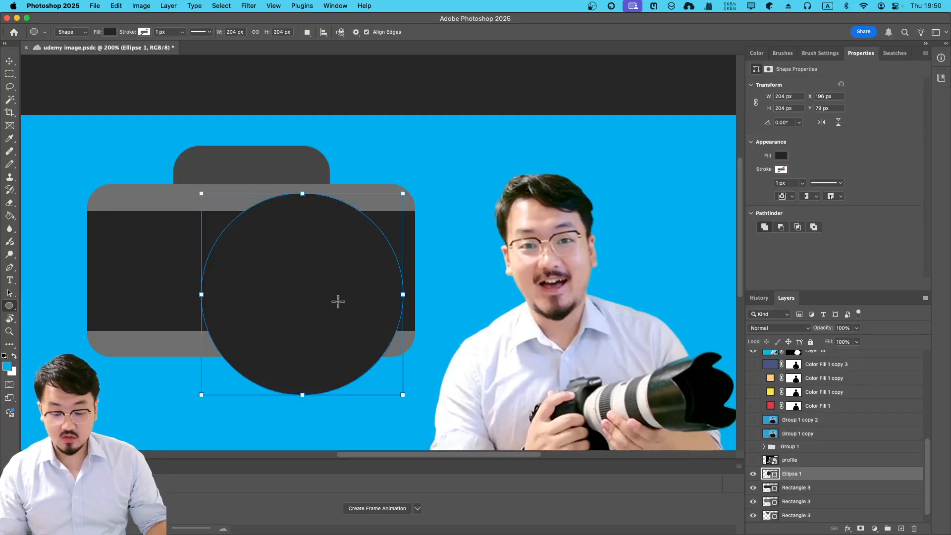
Move the circle to the centre of the camera body at X 145 px and Y 50 px.
key(super+t)
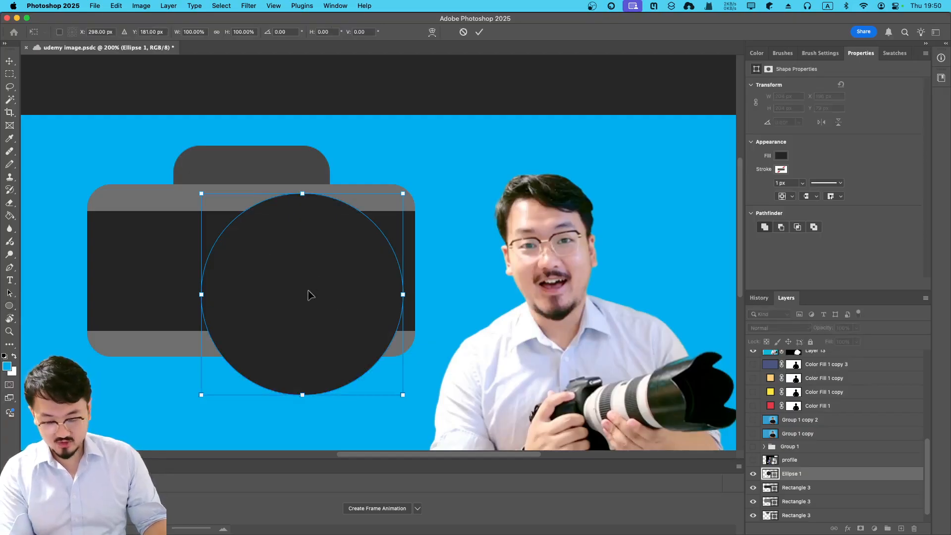
drag(310, 292, 246, 259)
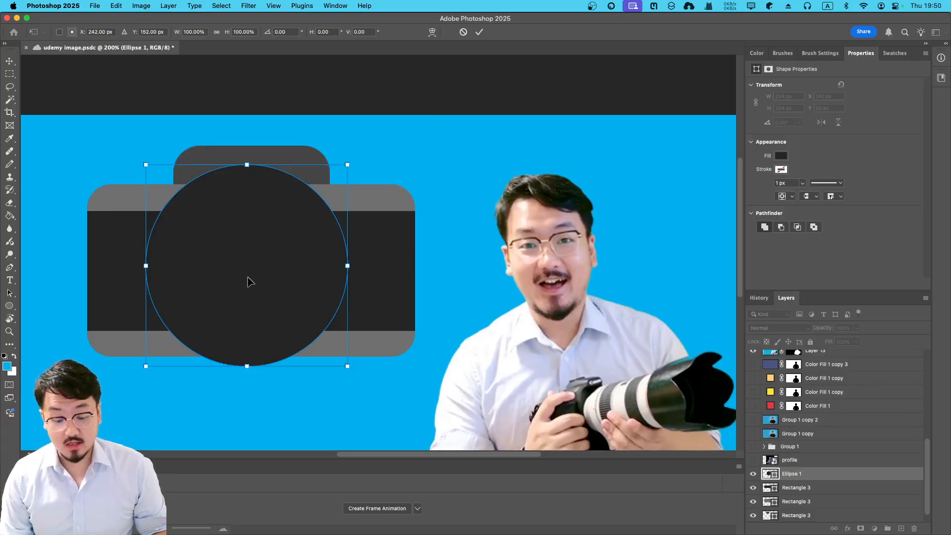
drag(245, 276, 244, 280)
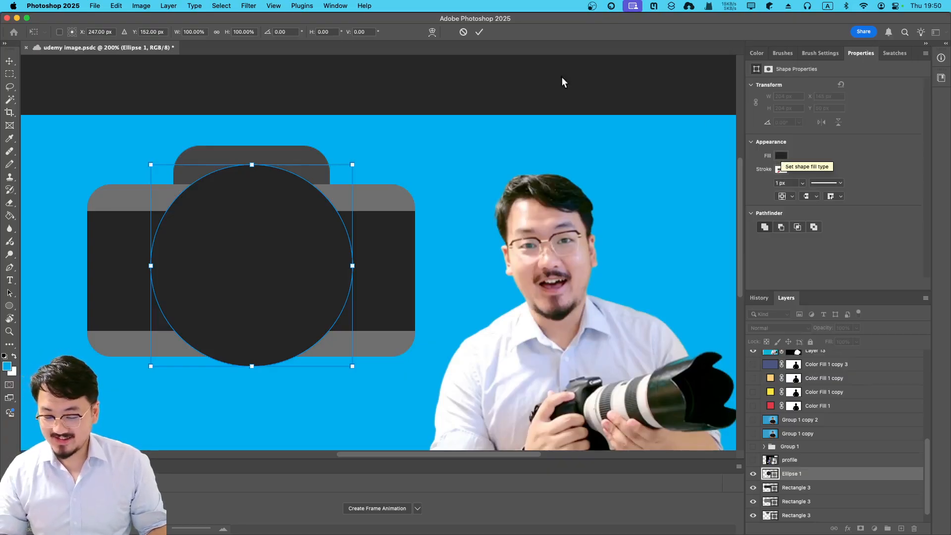
click(479, 32)
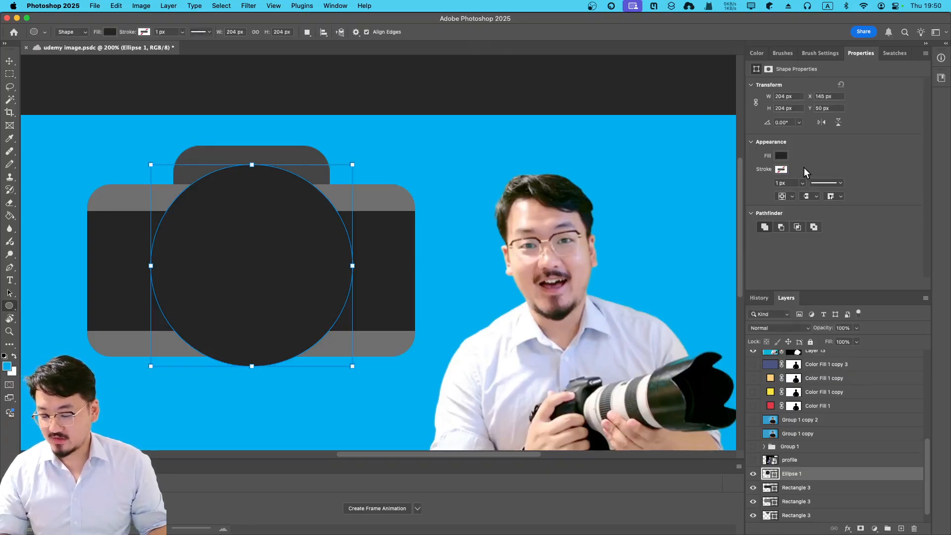
Change the circle's fill to the very light grey e9e9e9.
click(780, 156)
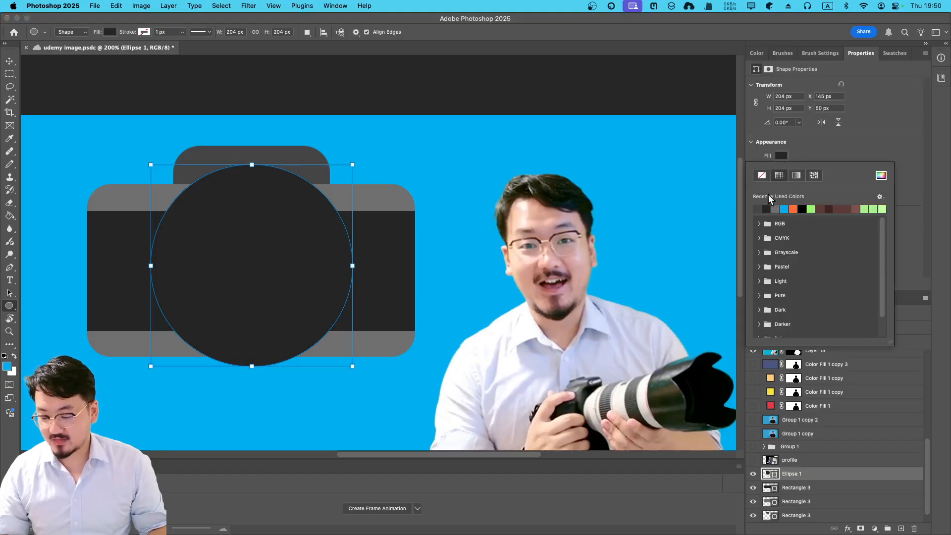
click(880, 177)
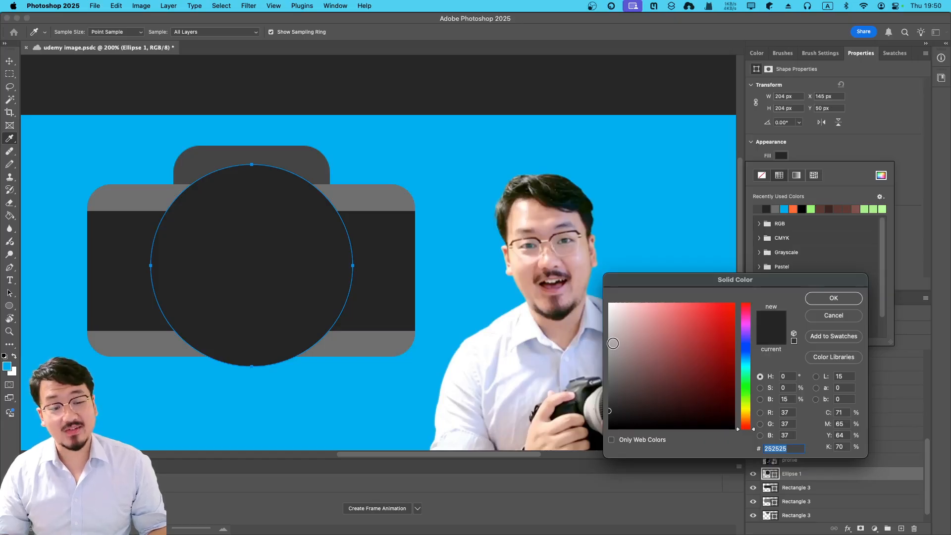
drag(613, 343, 600, 315)
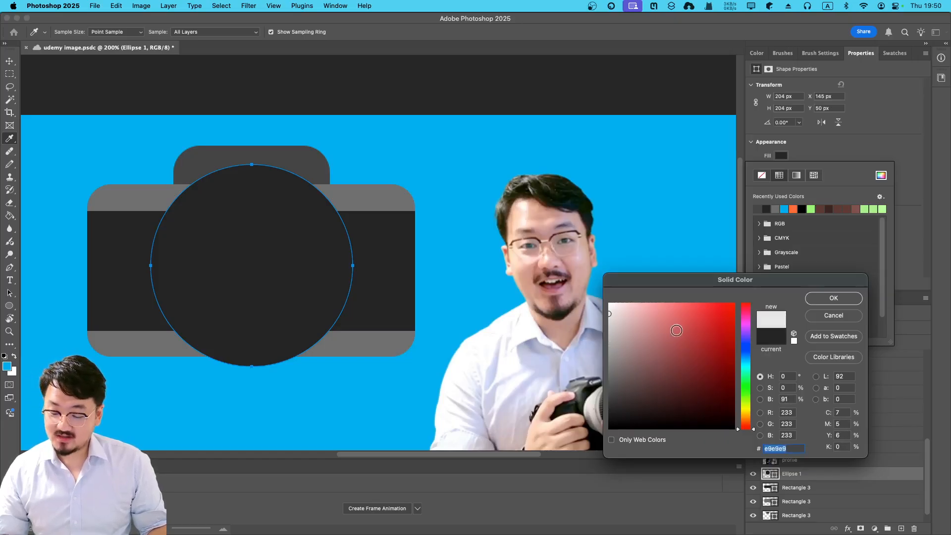
click(849, 301)
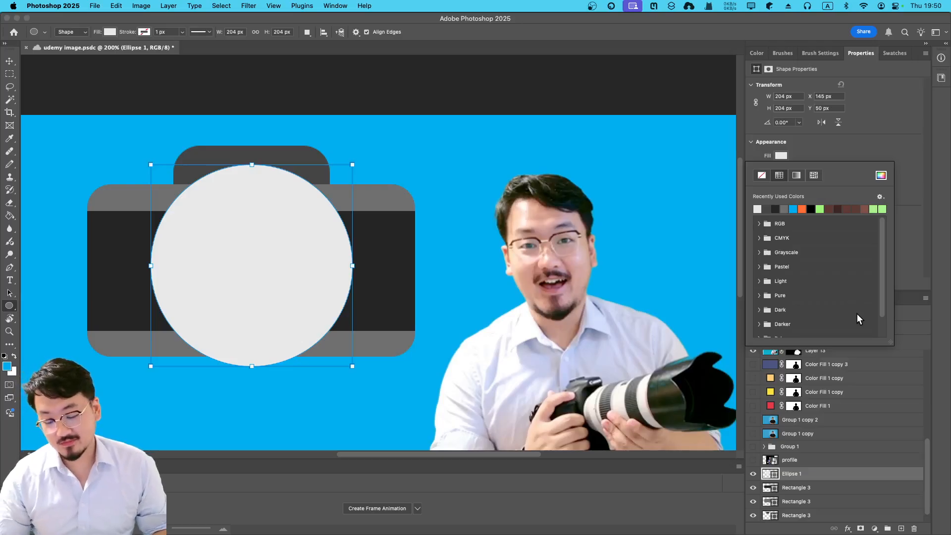
Darken the circle's fill slightly to a neutral light grey.
click(882, 175)
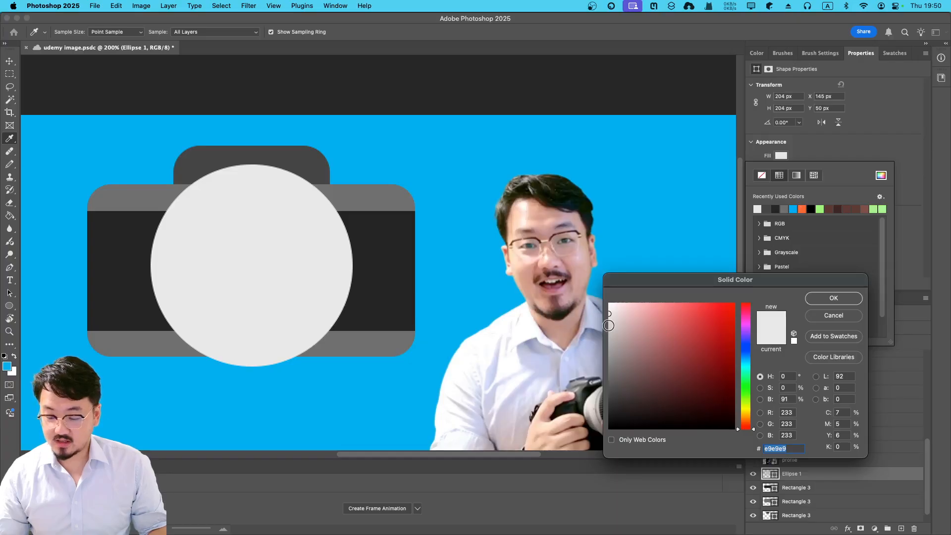
click(609, 325)
click(822, 295)
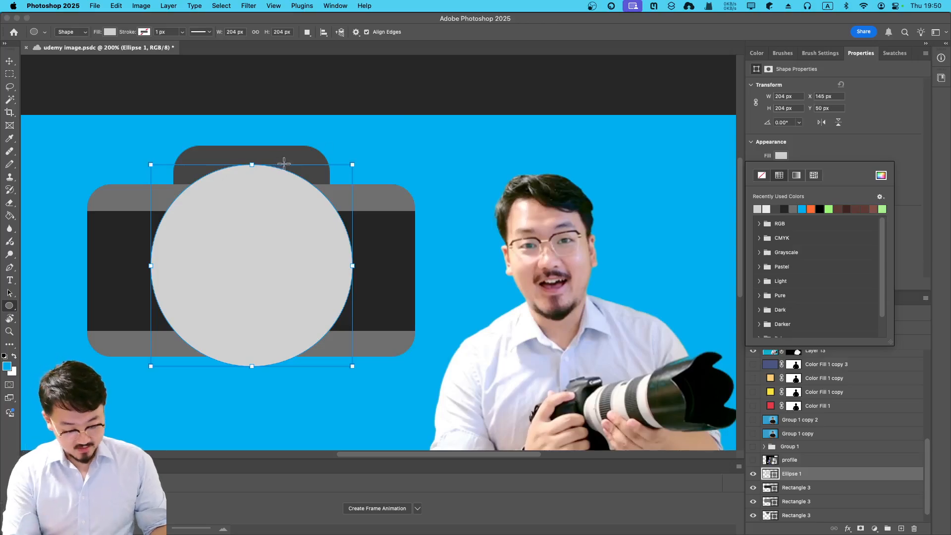
click(292, 243)
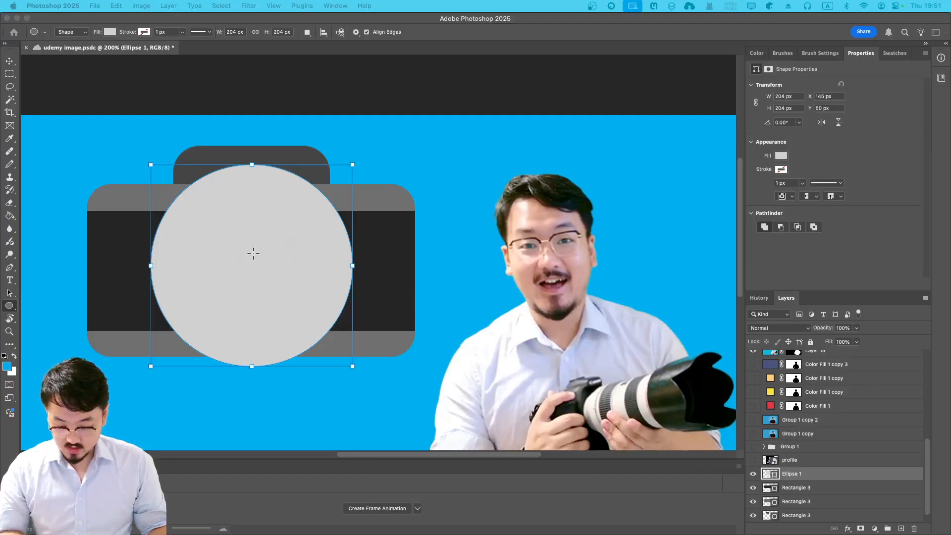
Paste a copy of the light grey circle and shrink it proportionally to about 166 px in diameter.
key(Return)
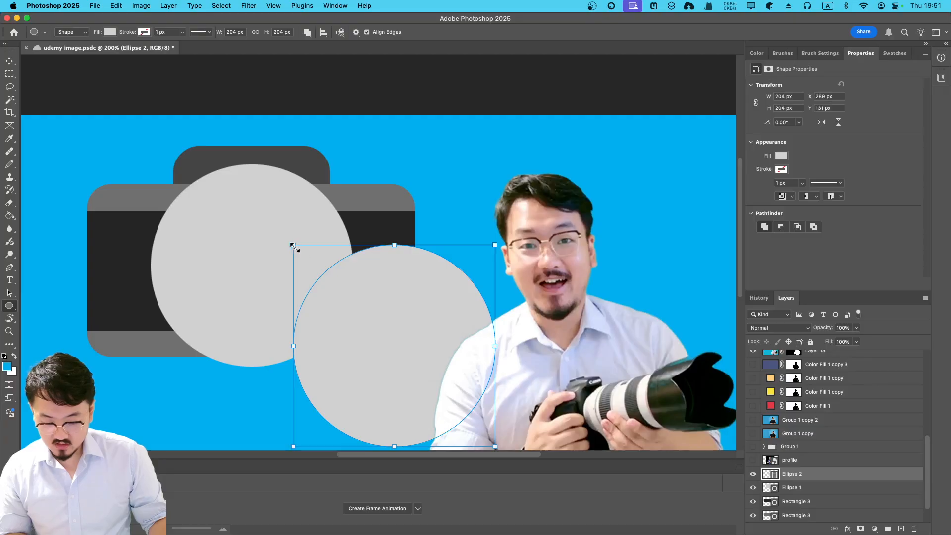
drag(294, 245, 362, 314)
drag(352, 307, 331, 283)
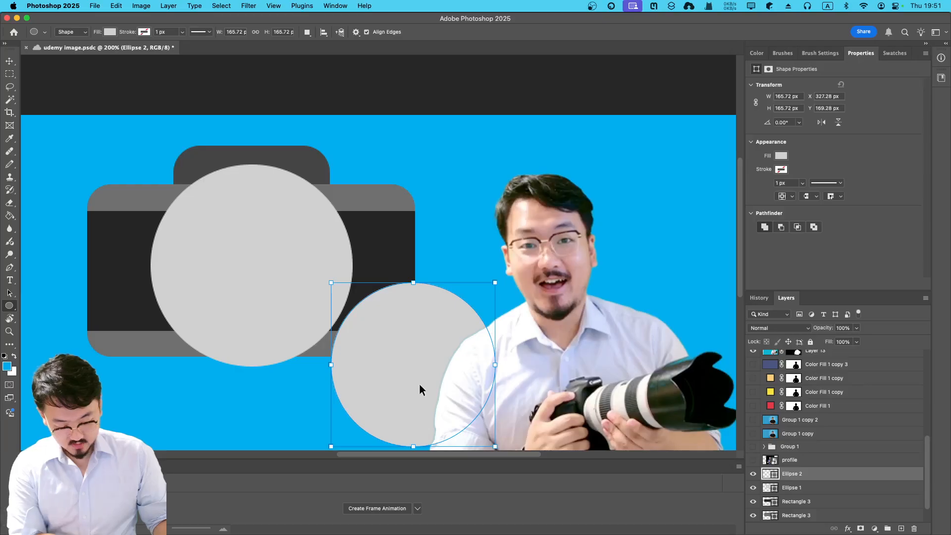
Centre the smaller light grey circle inside the large lens circle at X 163 px and Y 70 px.
key(ctrl+t)
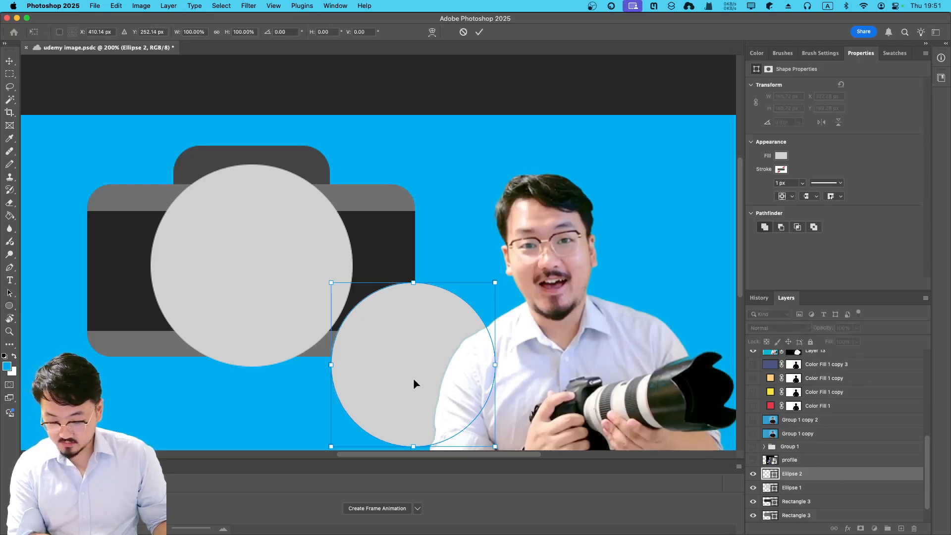
drag(413, 379, 248, 283)
key(Left)
key(Left)
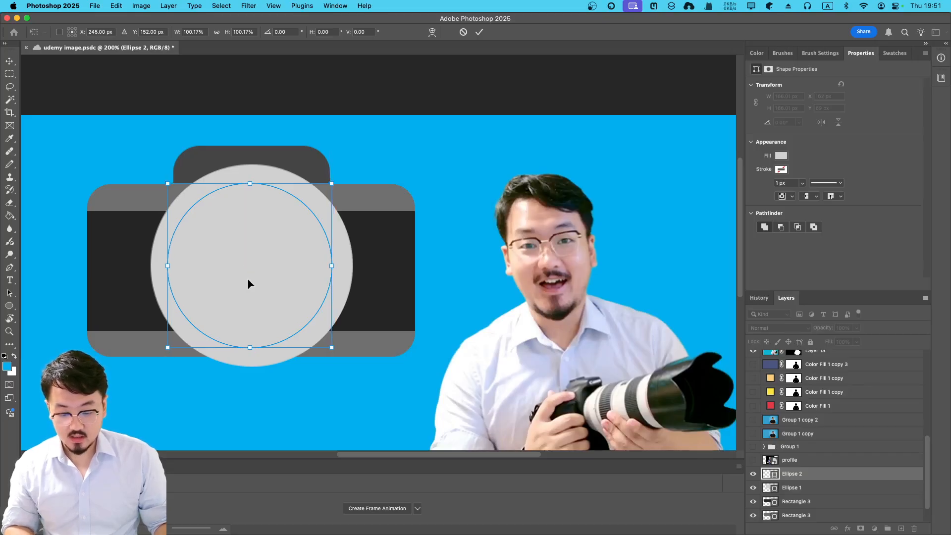
key(Right)
key(Down)
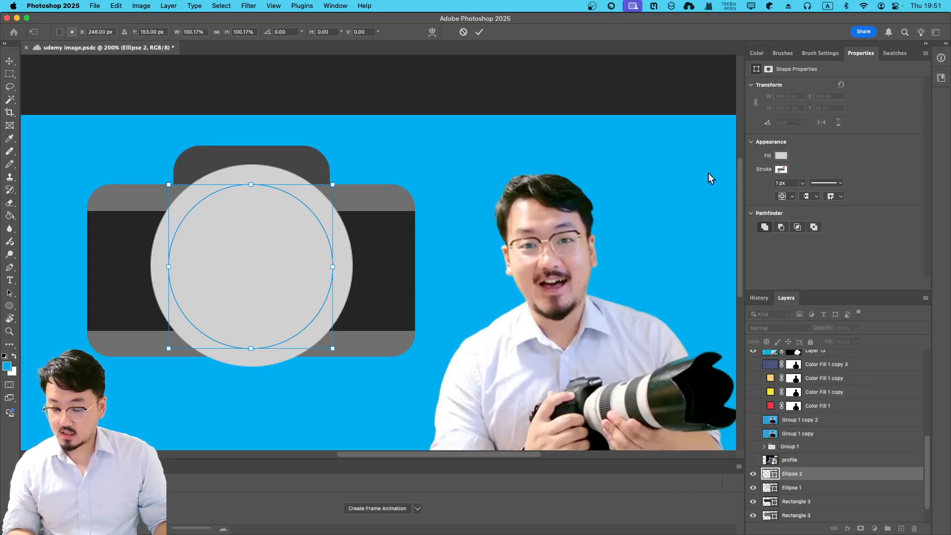
click(479, 33)
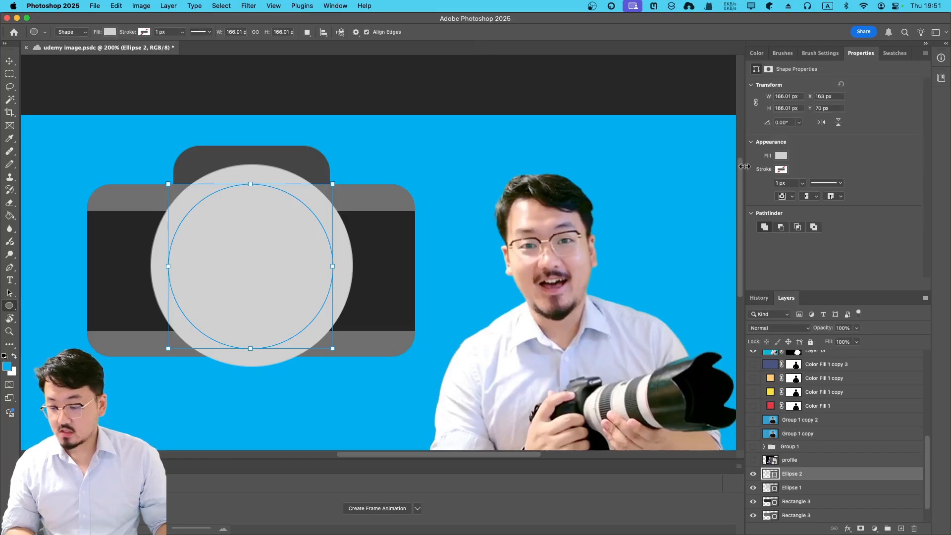
Change the inner lens circle's fill to black.
click(781, 157)
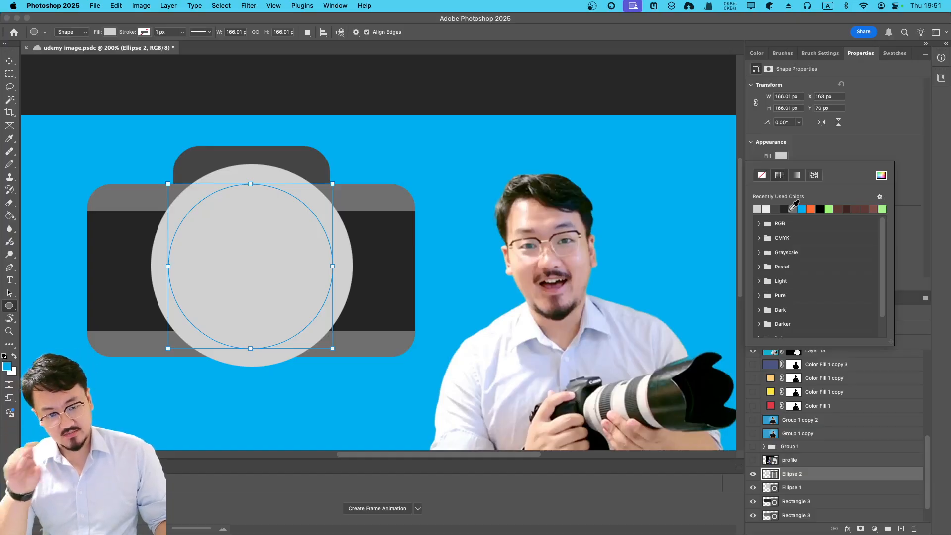
click(820, 209)
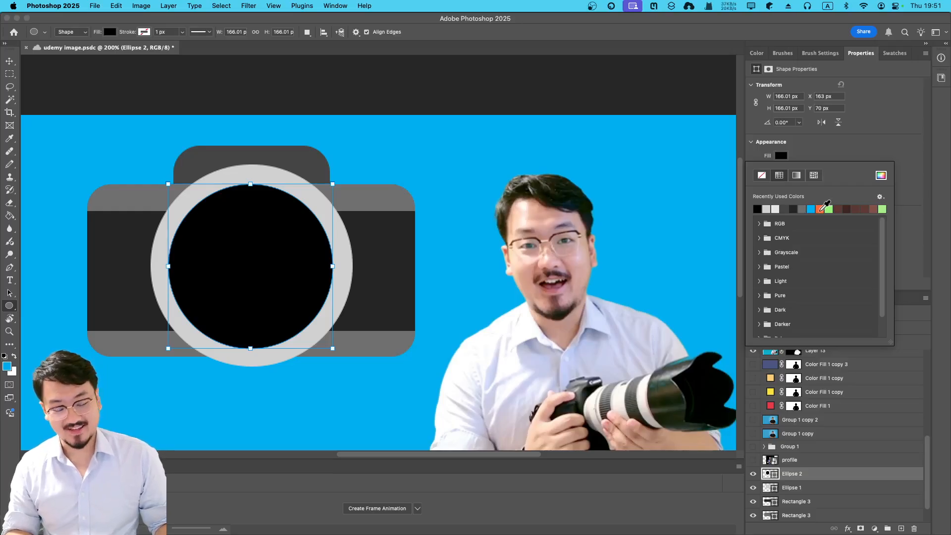
click(369, 101)
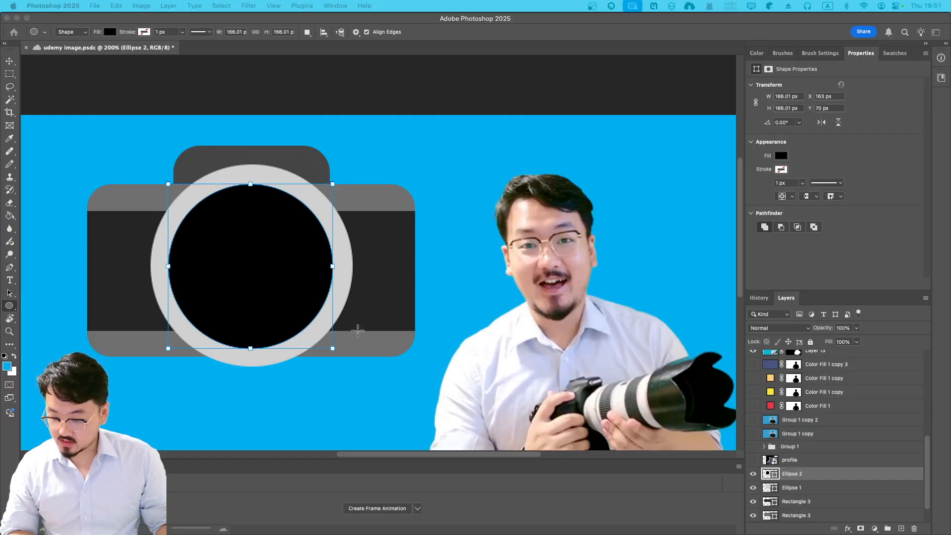
Duplicate the black circle, shrink the copy to 23 px and place it in the lens's upper-left area at X 188 px, Y 98 px.
alt+drag(284, 341, 485, 259)
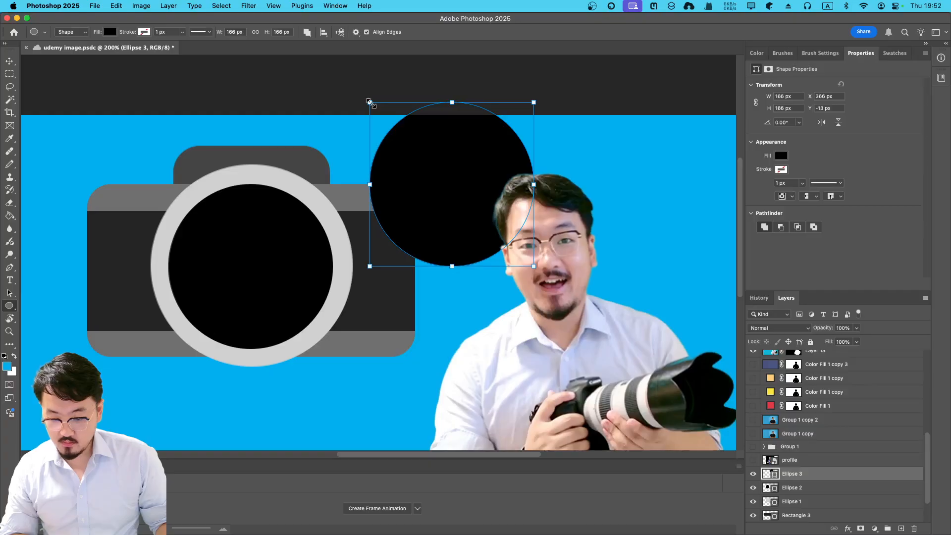
drag(369, 101, 521, 206)
scroll(813, 435, down, 3)
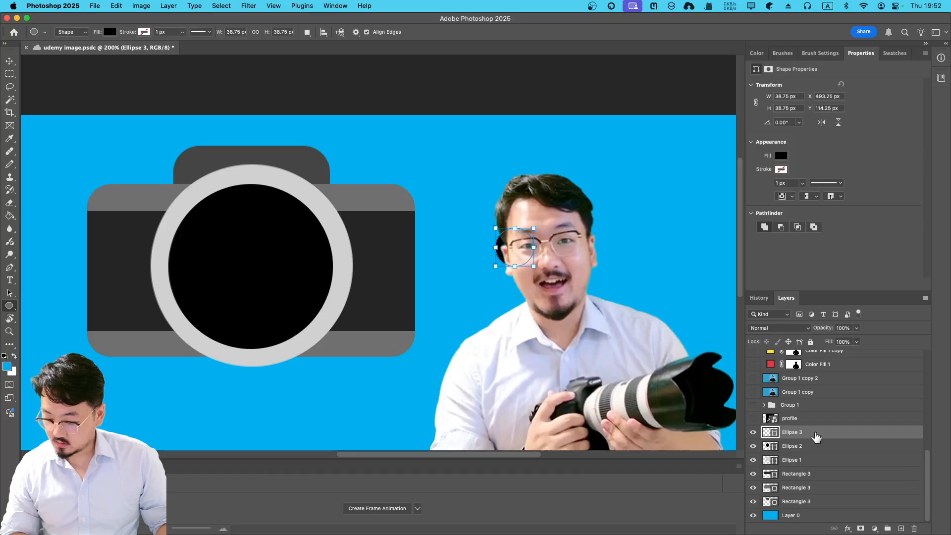
key(super+t)
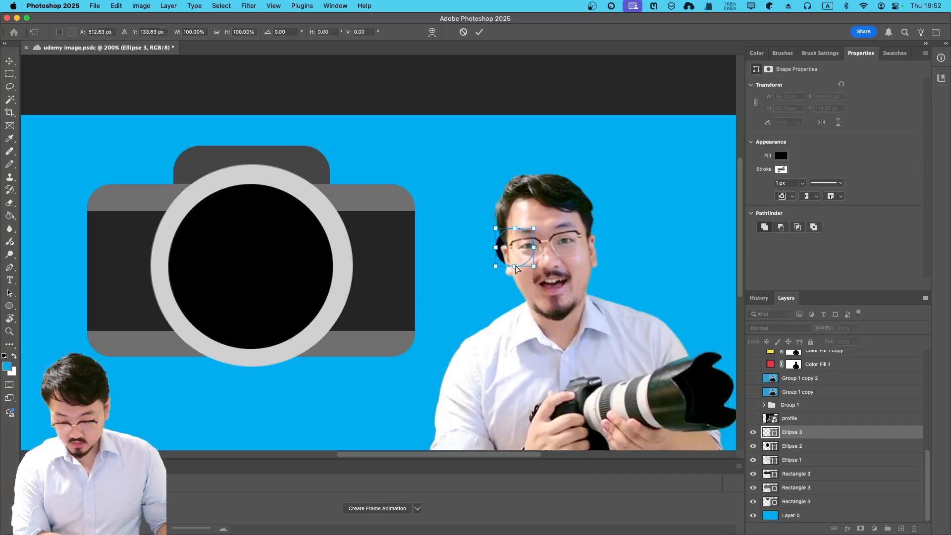
drag(507, 255, 208, 226)
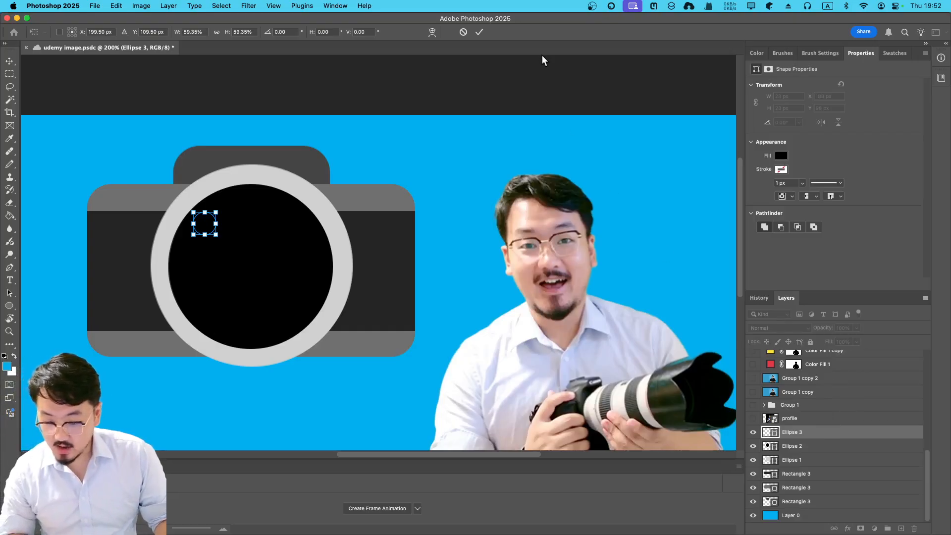
click(479, 32)
Set the small highlight circle's fill to the very dark grey 1a1a1a.
click(781, 156)
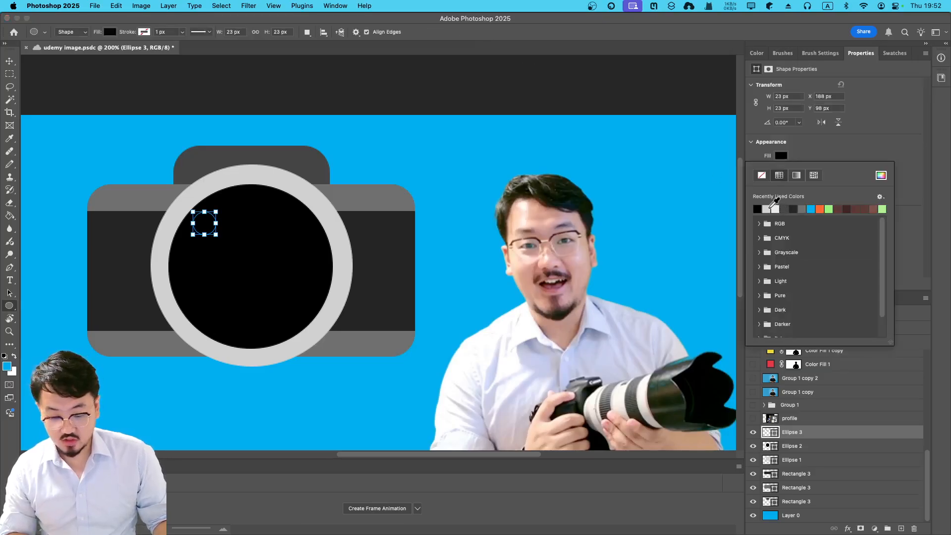
click(882, 176)
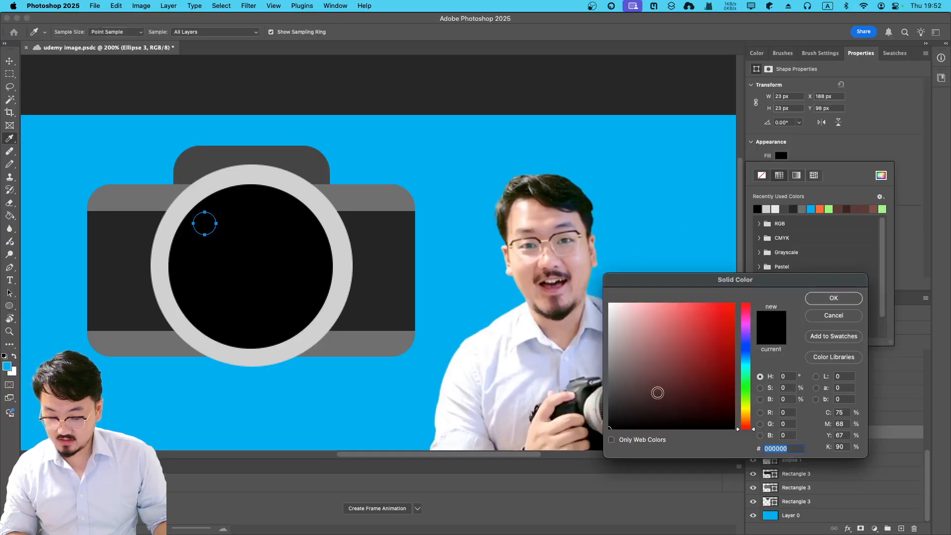
click(610, 417)
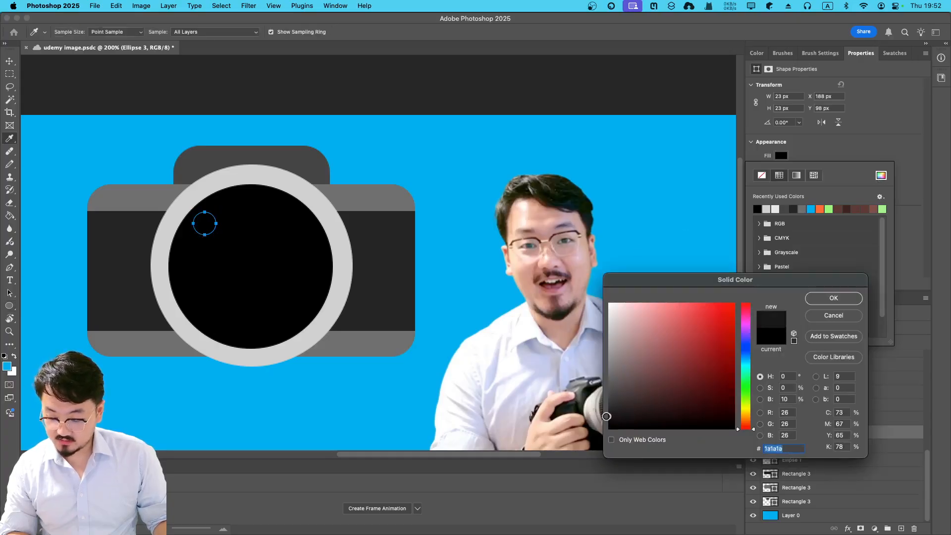
click(831, 300)
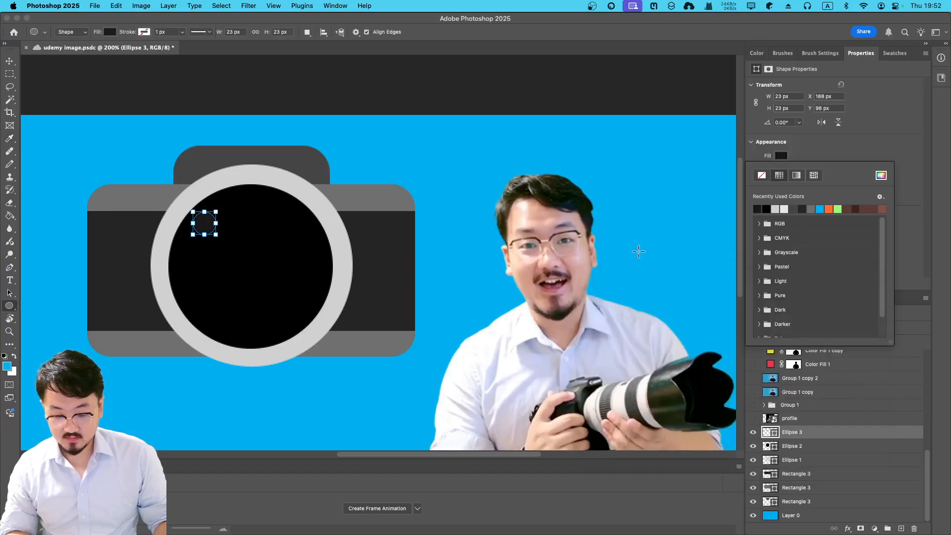
click(387, 171)
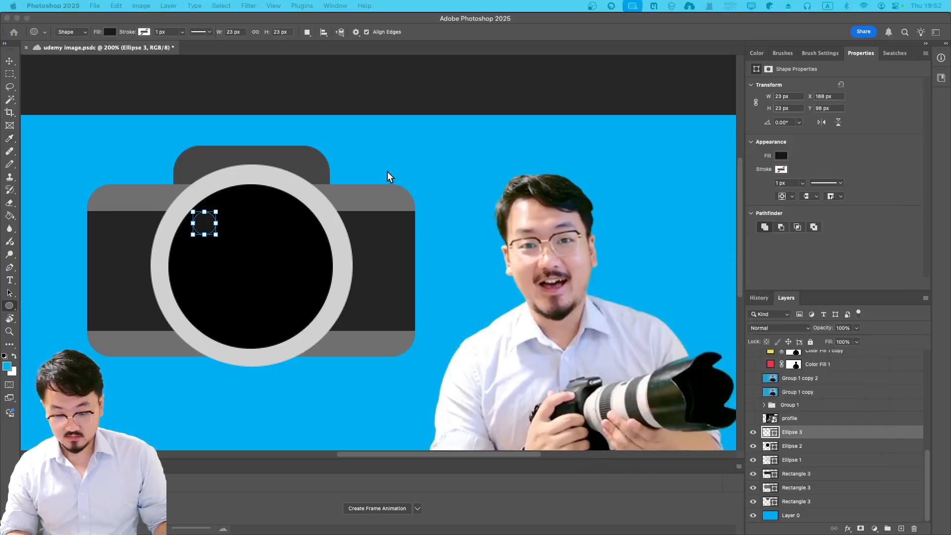
click(514, 207)
key(super+z)
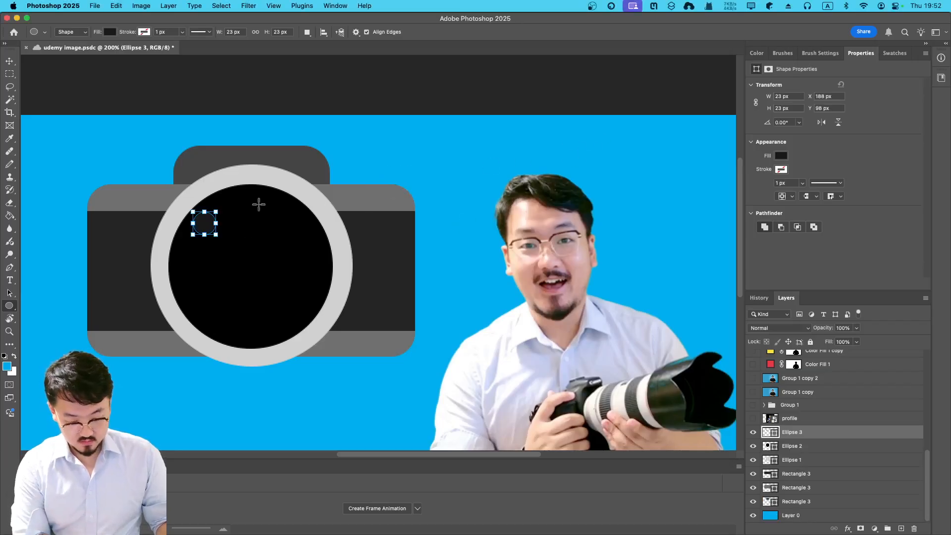
key(super+t)
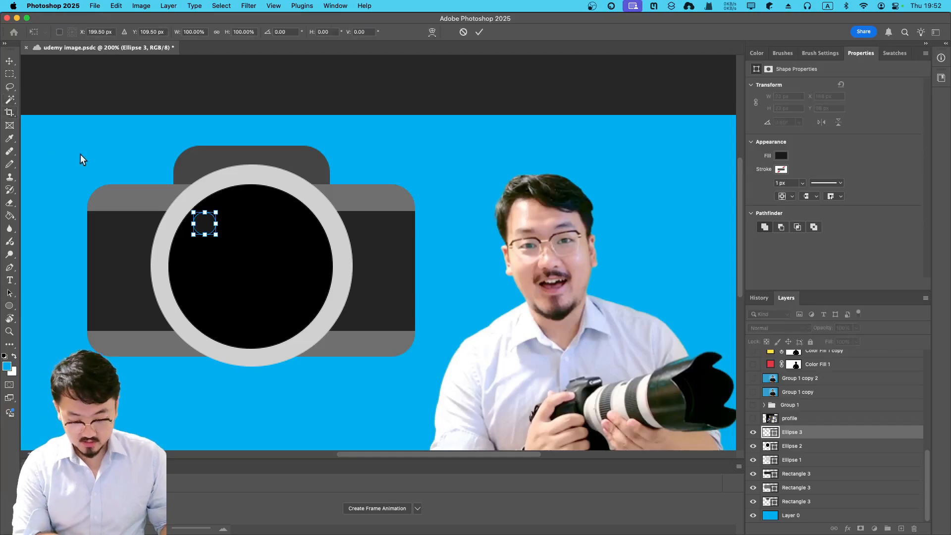
click(479, 33)
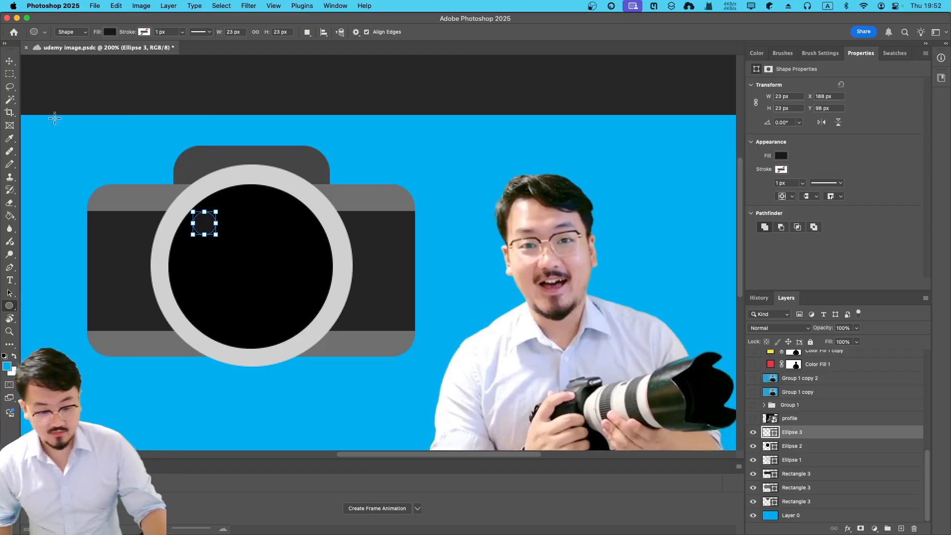
click(12, 138)
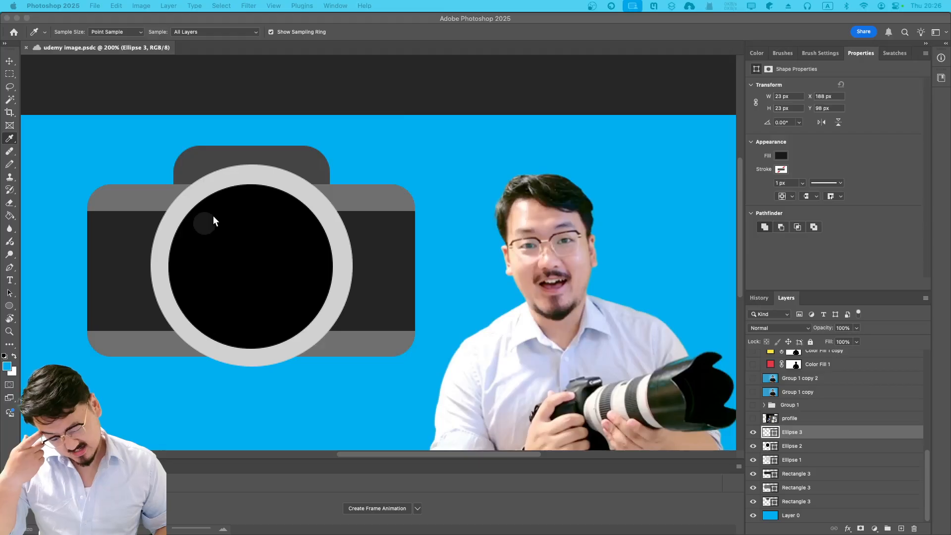
click(213, 217)
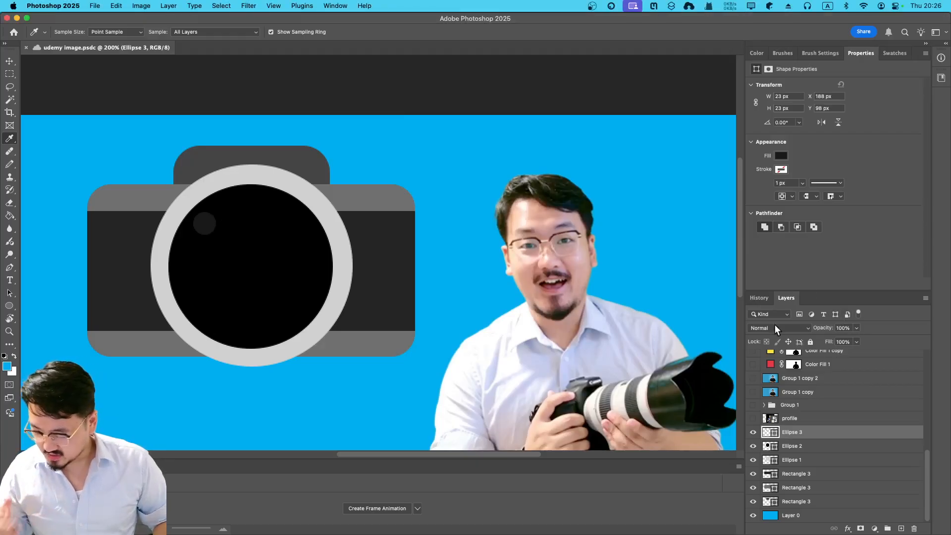
Enlarge the dark grey highlight circle proportionally to about 54 px, keeping its upper-left corner in place.
key(super+t)
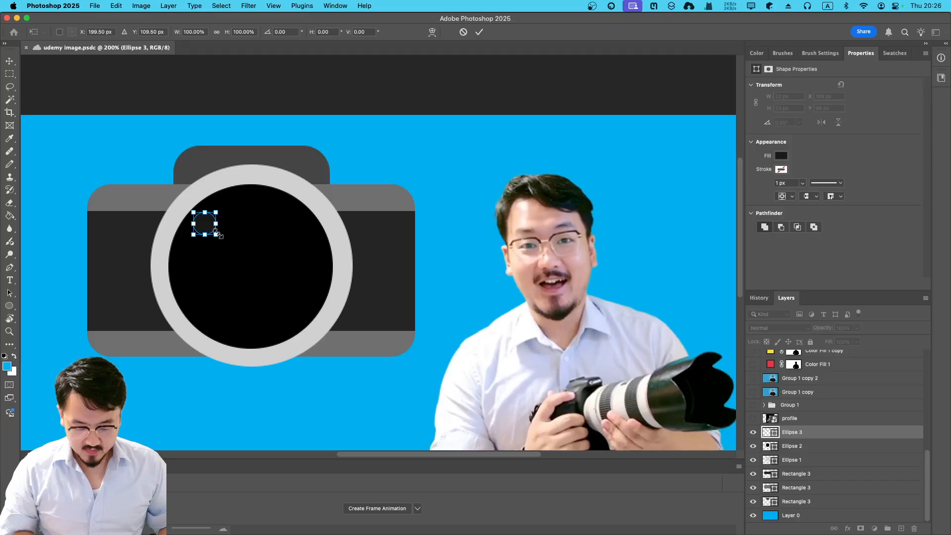
drag(218, 234, 256, 260)
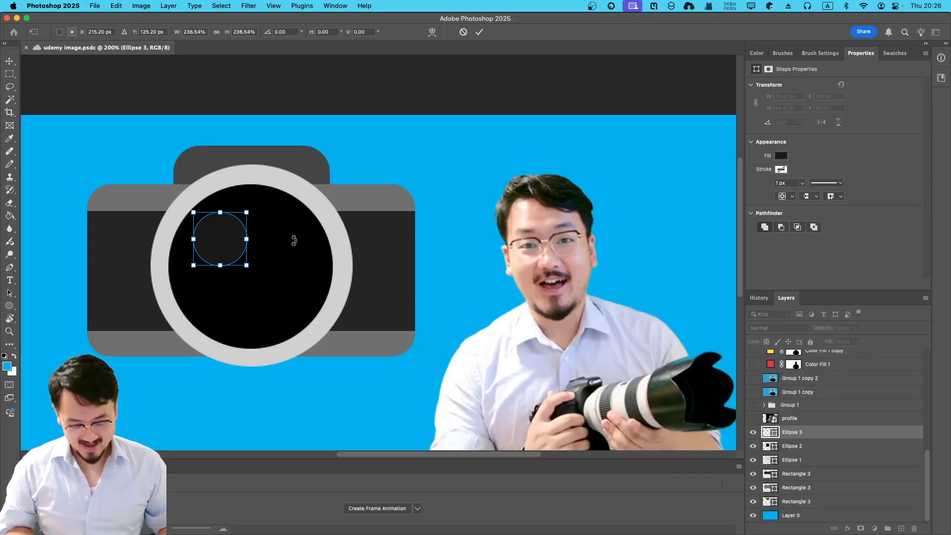
click(478, 33)
key(i)
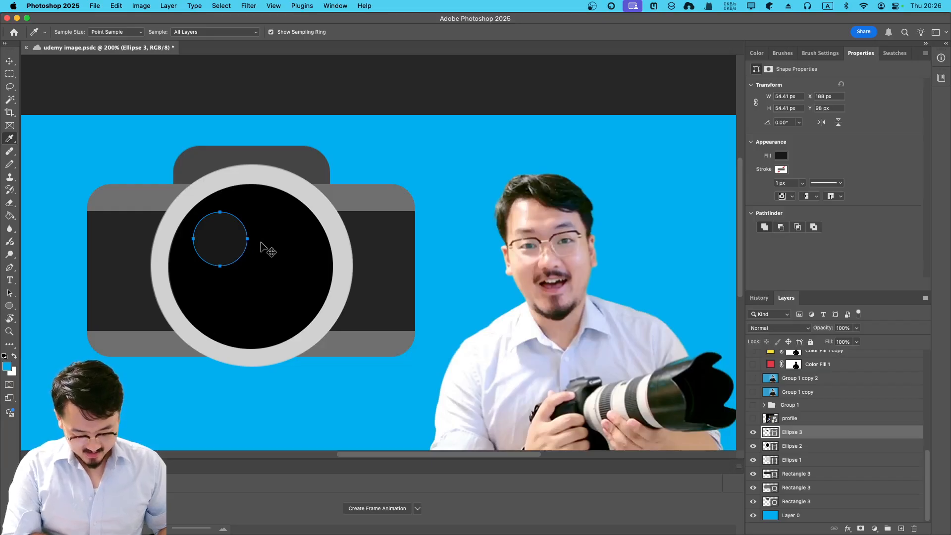
Paste a copy of the highlight circle, shrink it to 27 px and place it over the original's upper-left edge at X 188 px, Y 103 px.
click(788, 437)
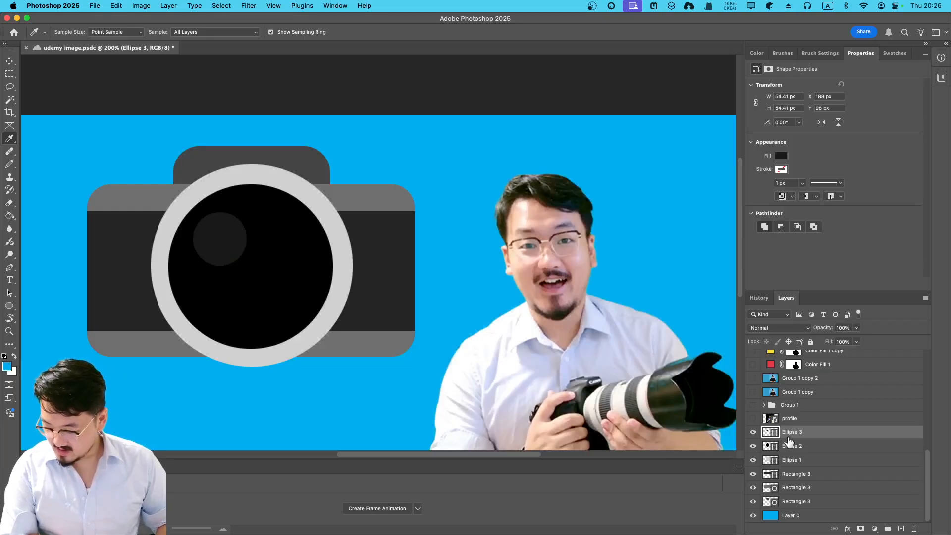
key(super+v)
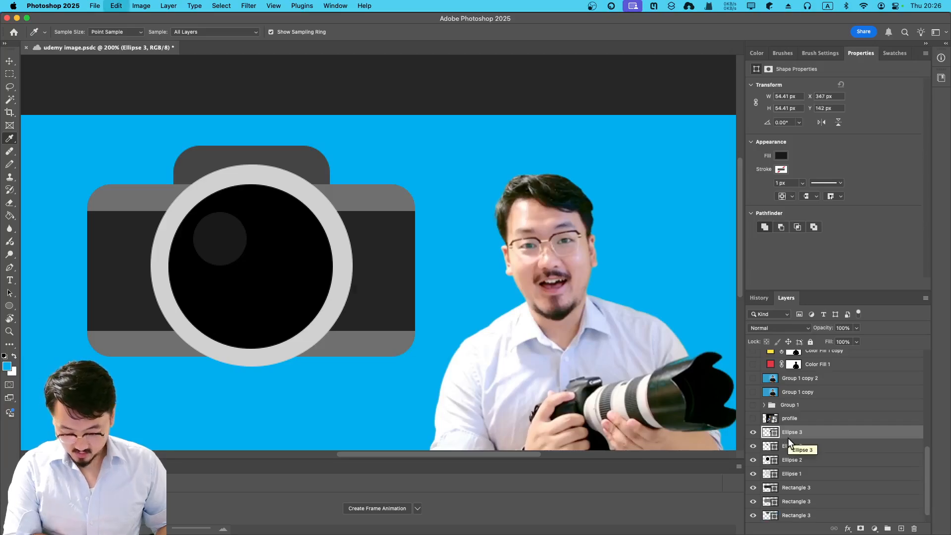
key(super+t)
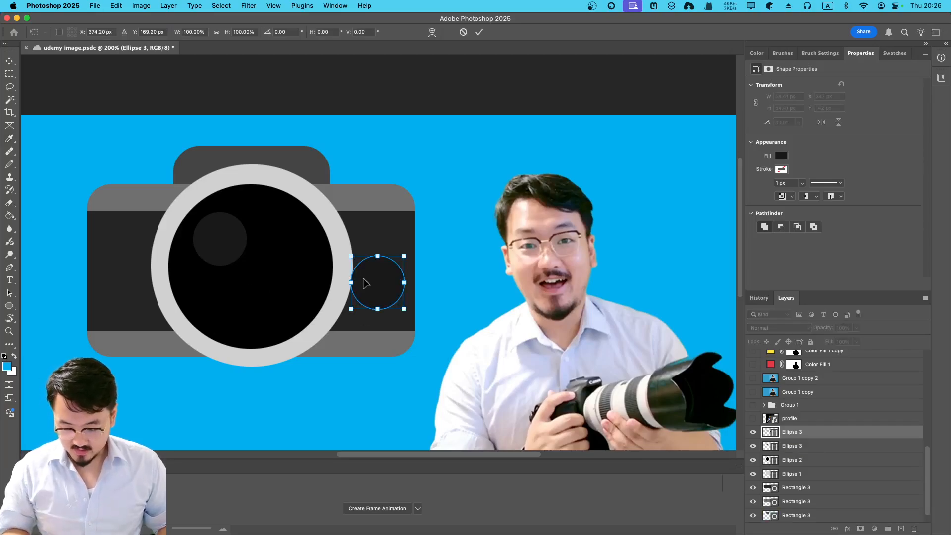
drag(385, 291, 221, 230)
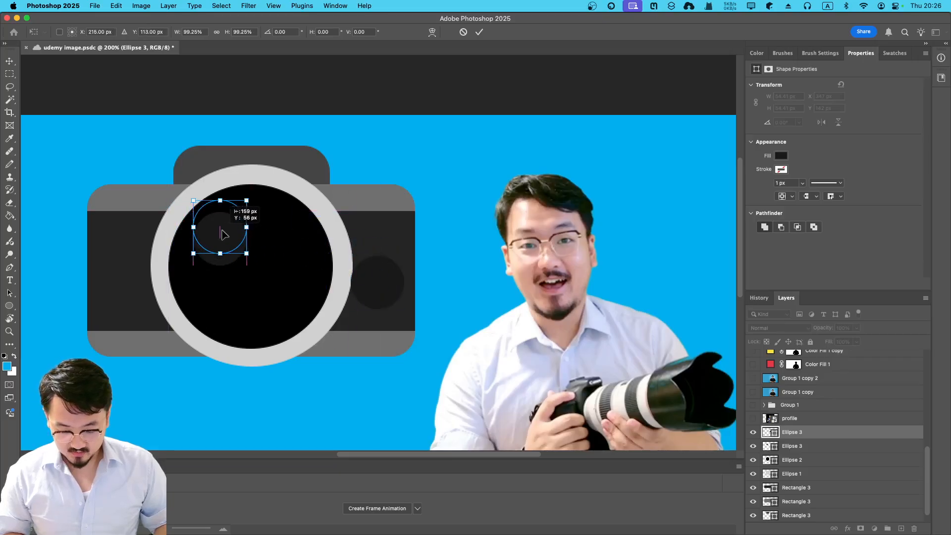
drag(187, 196, 213, 237)
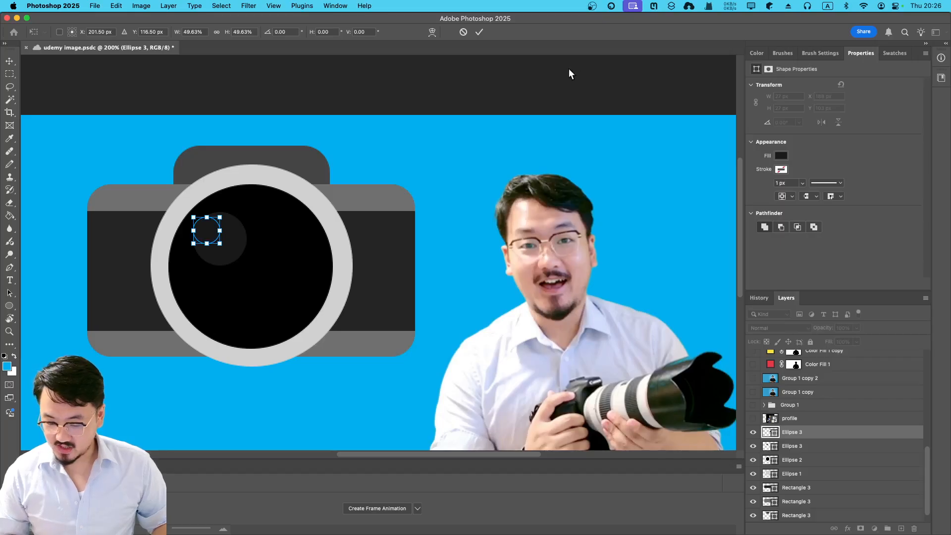
click(477, 34)
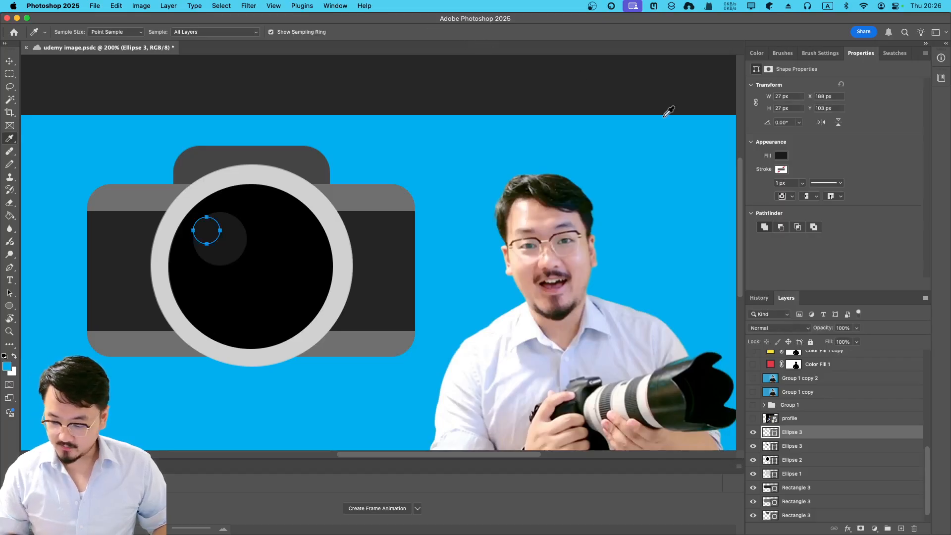
Set the smaller highlight circle's fill to the mid grey 828282 and save the document.
click(781, 156)
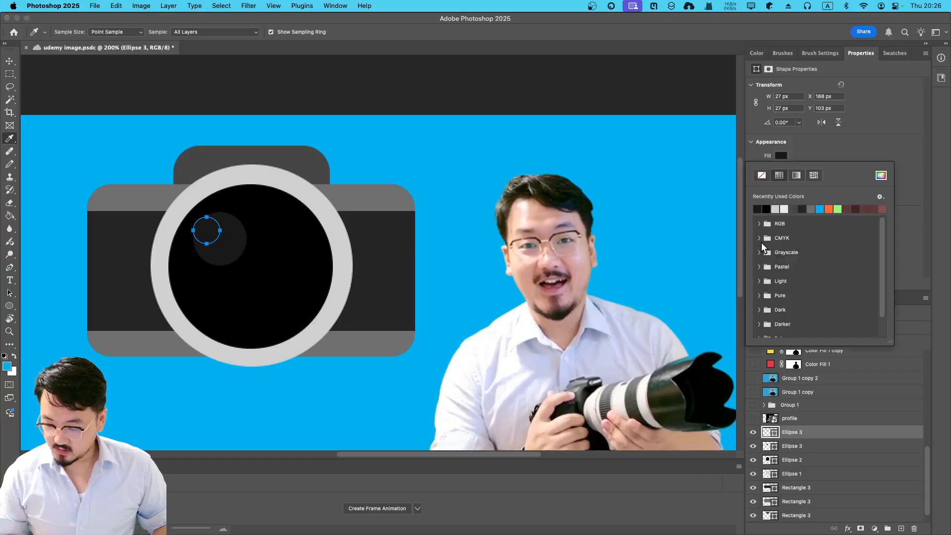
click(881, 176)
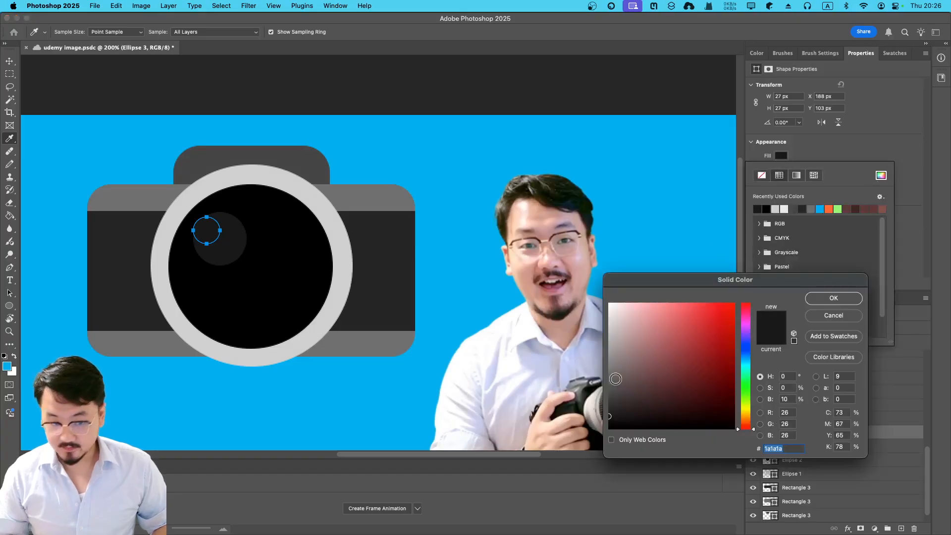
drag(613, 378, 593, 365)
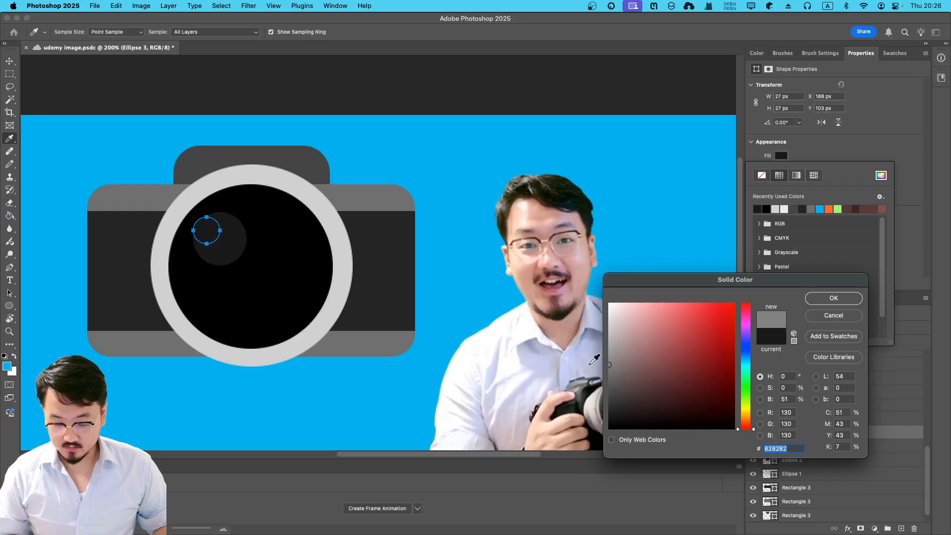
click(831, 298)
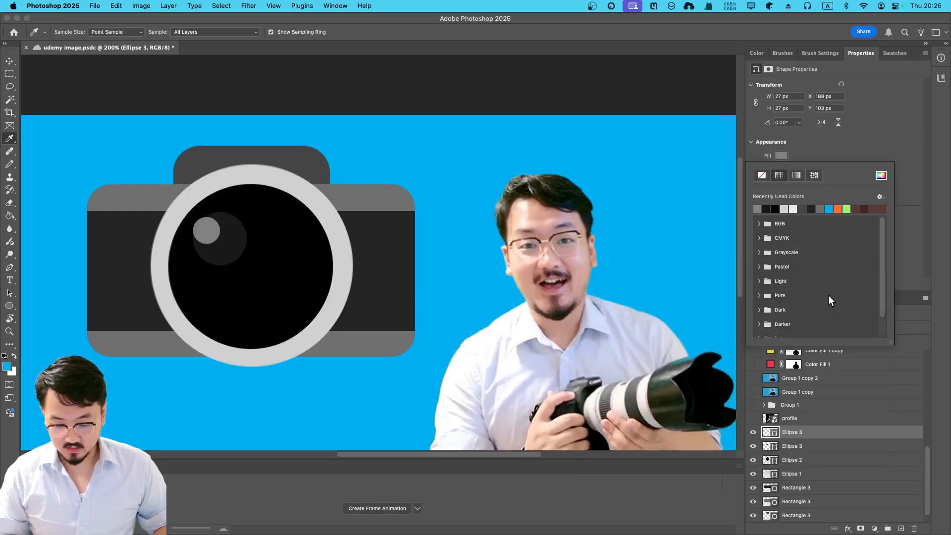
key(super+s)
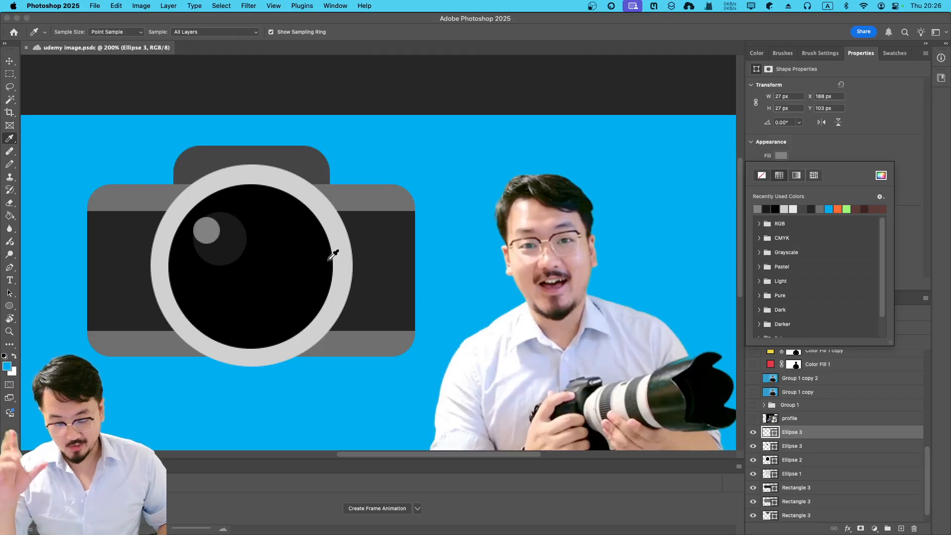
Nudge the small mid-grey highlight circle two pixels right and one pixel down, to X 190 px, Y 104 px.
click(212, 232)
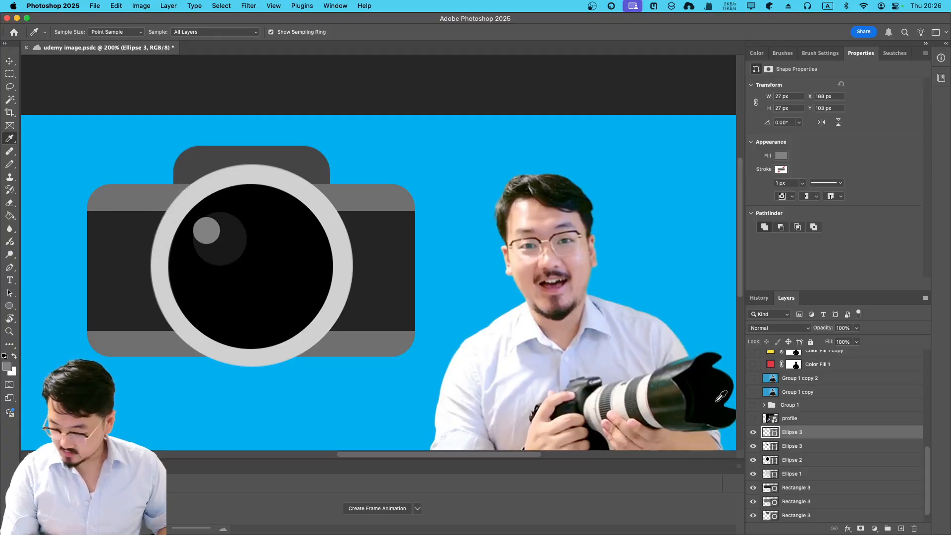
key(super+t)
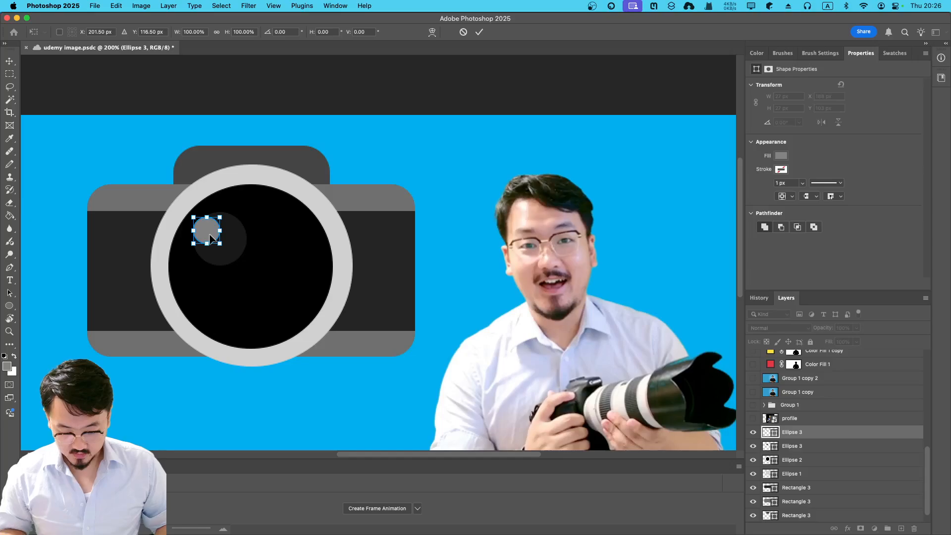
key(Right)
key(Down)
key(Right)
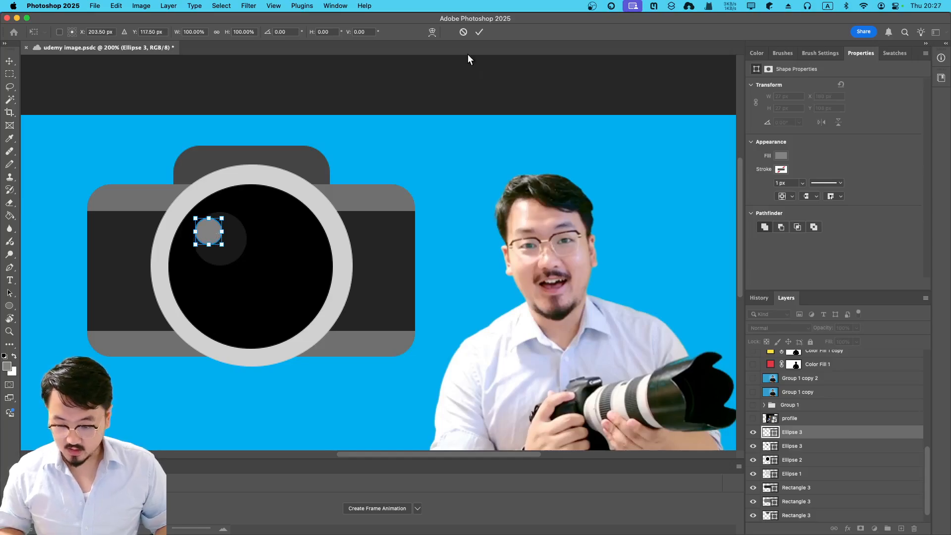
click(479, 32)
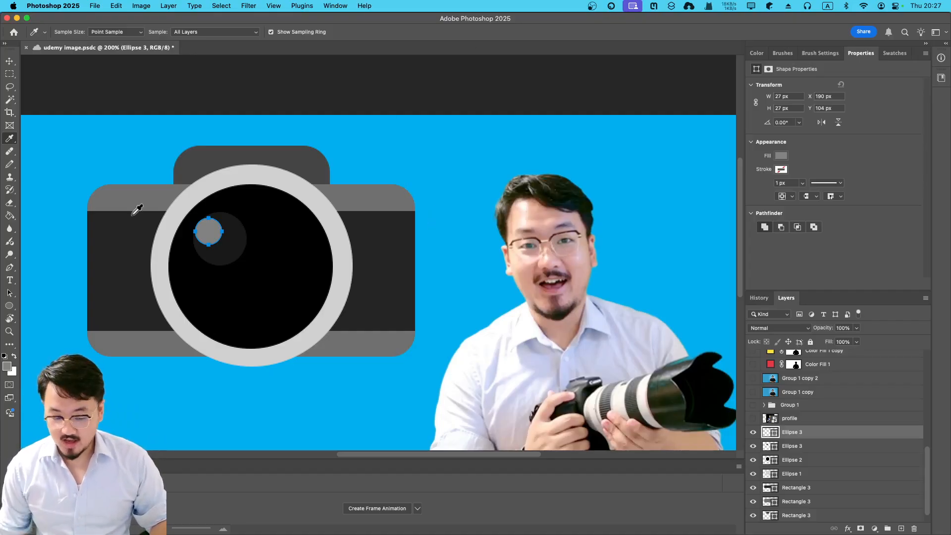
Paste a copy of the small grey highlight circle, shrink it to 15 px and place it right of the lens at X 368 px, Y 110 px.
key(super+t)
click(354, 271)
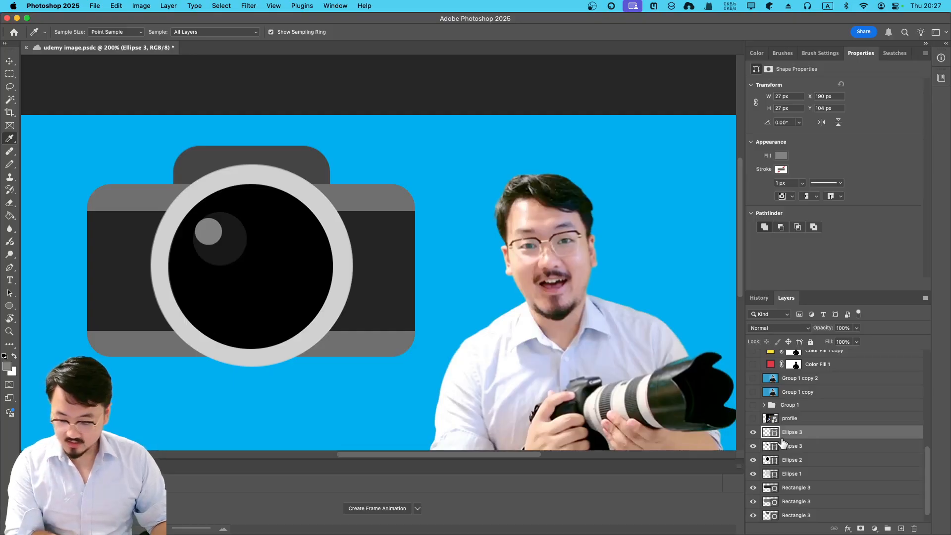
key(super+v)
key(super+t)
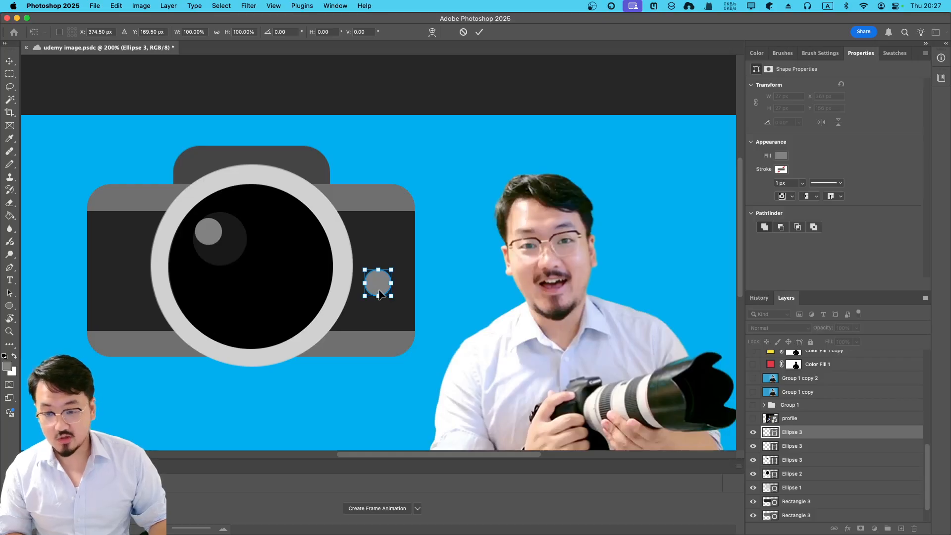
drag(376, 292, 384, 239)
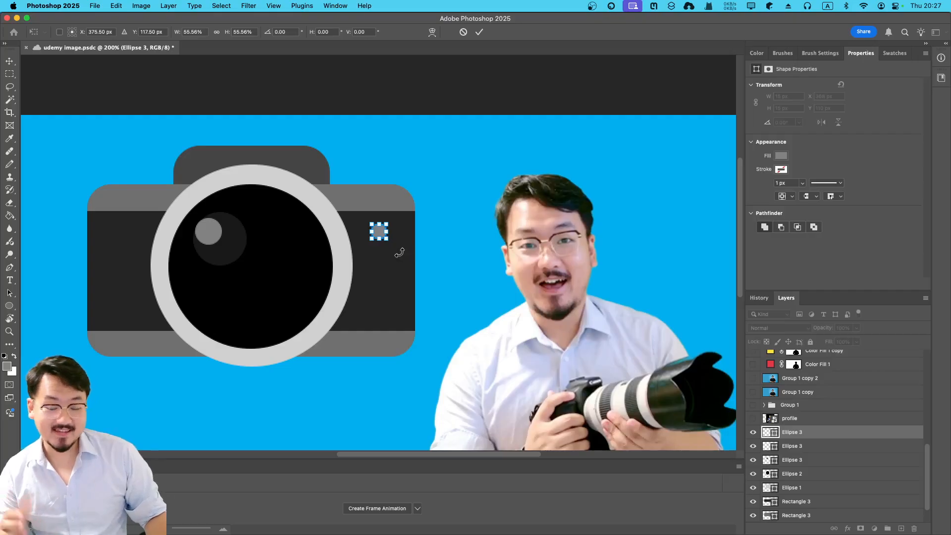
drag(380, 234, 380, 234)
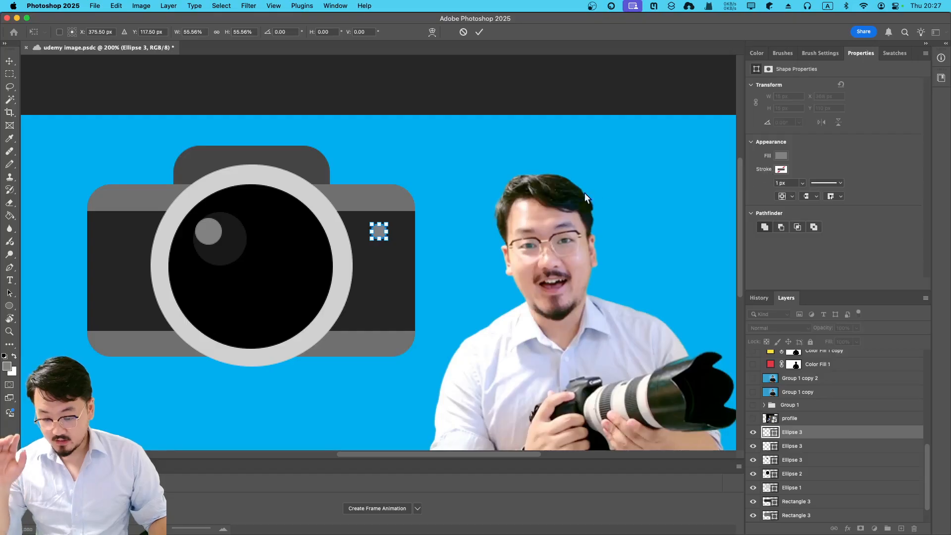
click(479, 34)
Set the 15 px circle's fill to the orange ec7908.
key(i)
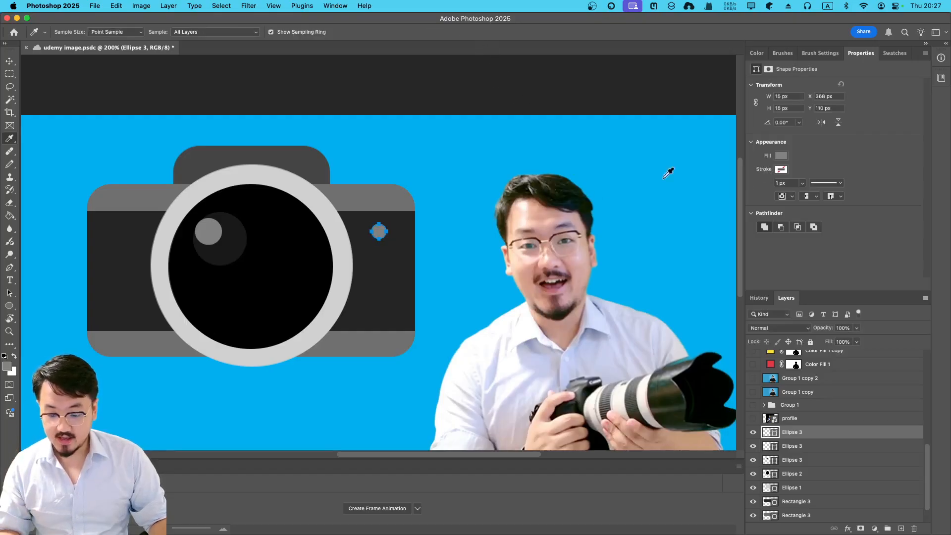
click(781, 156)
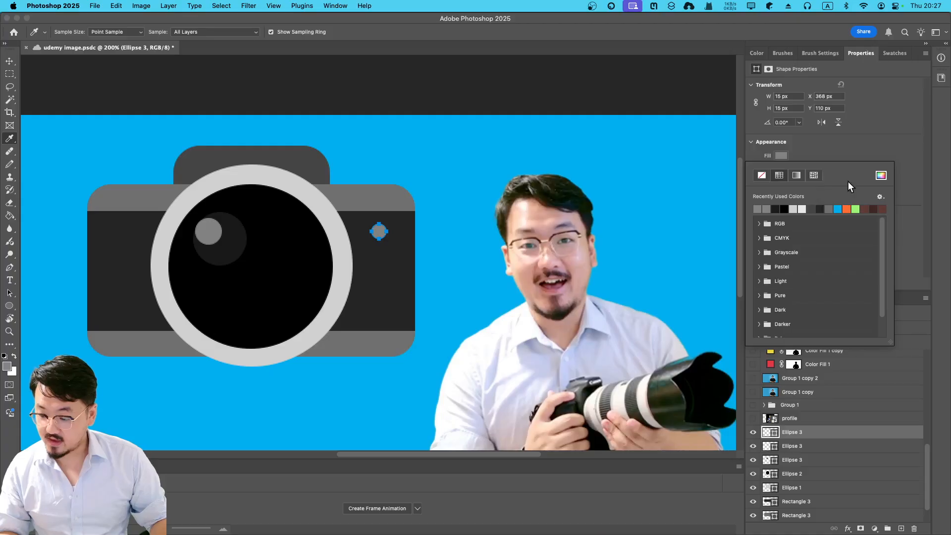
click(881, 175)
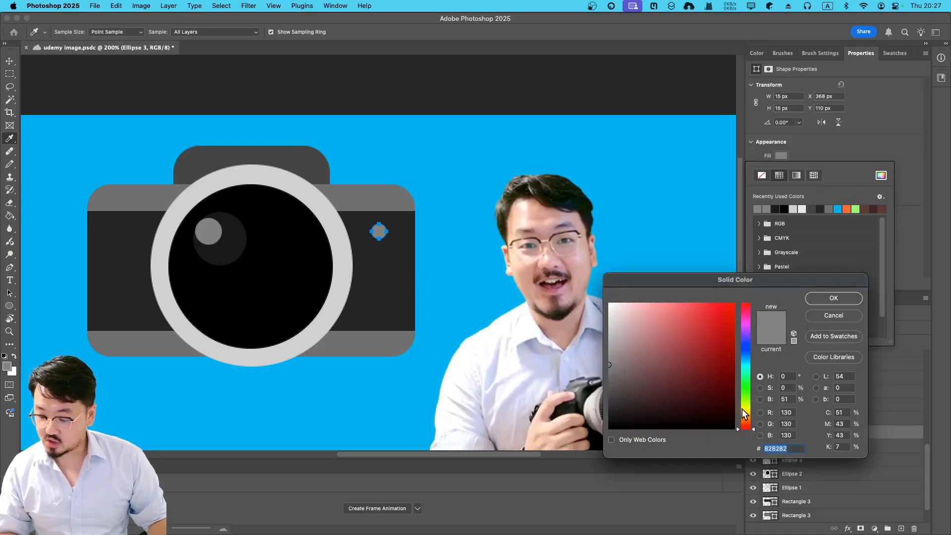
click(746, 420)
mouse_move(720, 368)
mouse_down()
mouse_move(740, 329)
mouse_move(709, 320)
mouse_move(730, 312)
mouse_up()
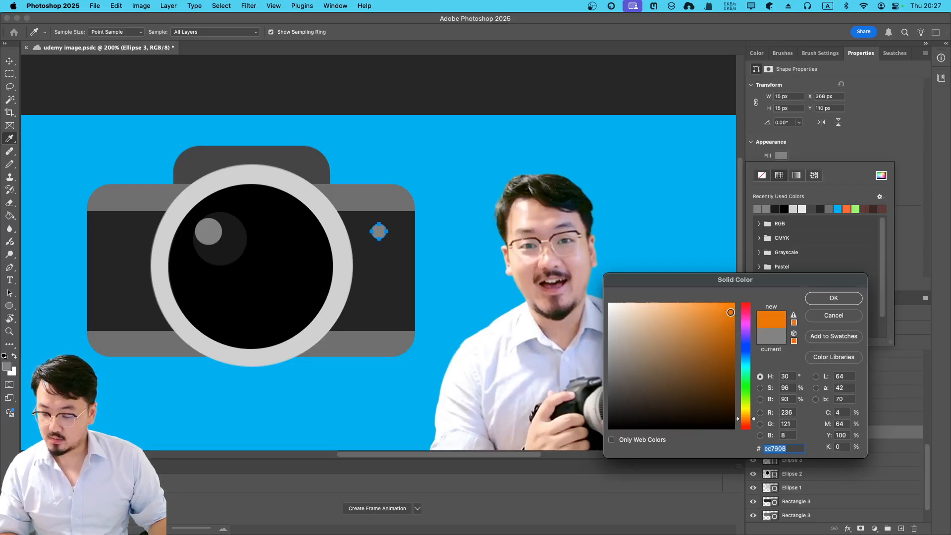
click(852, 298)
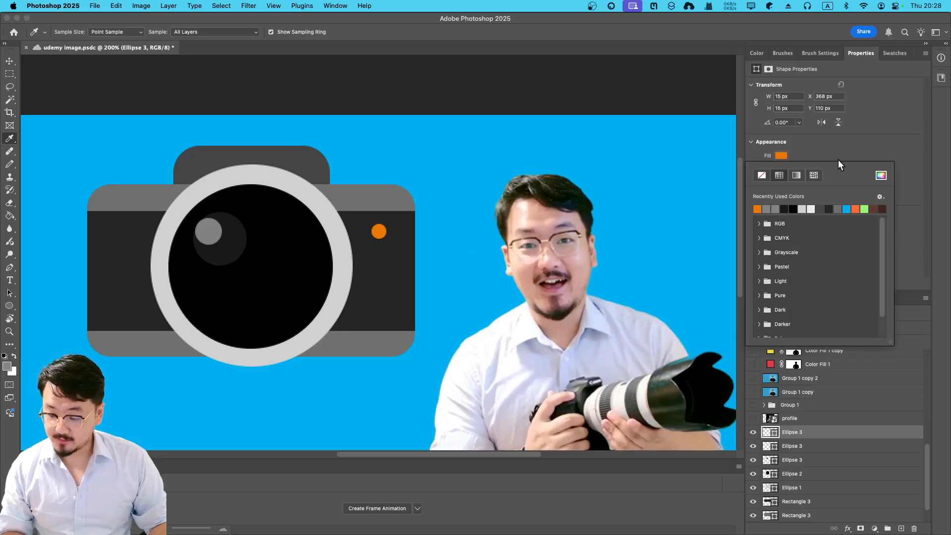
click(10, 61)
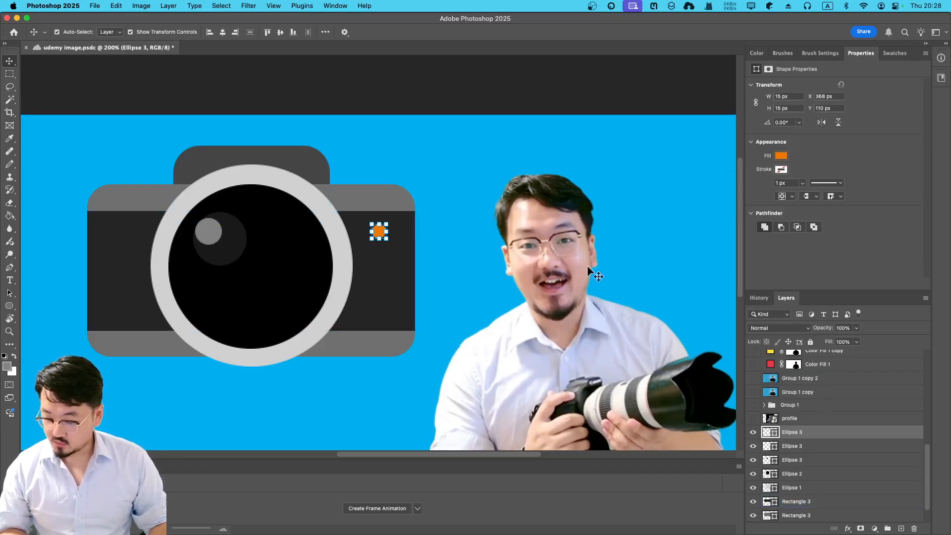
Select all eight camera shape layers, scale them proportionally to 276 by 186 px and place them at X 112 px, Y 82 px.
key(super+minus)
key(super+minus)
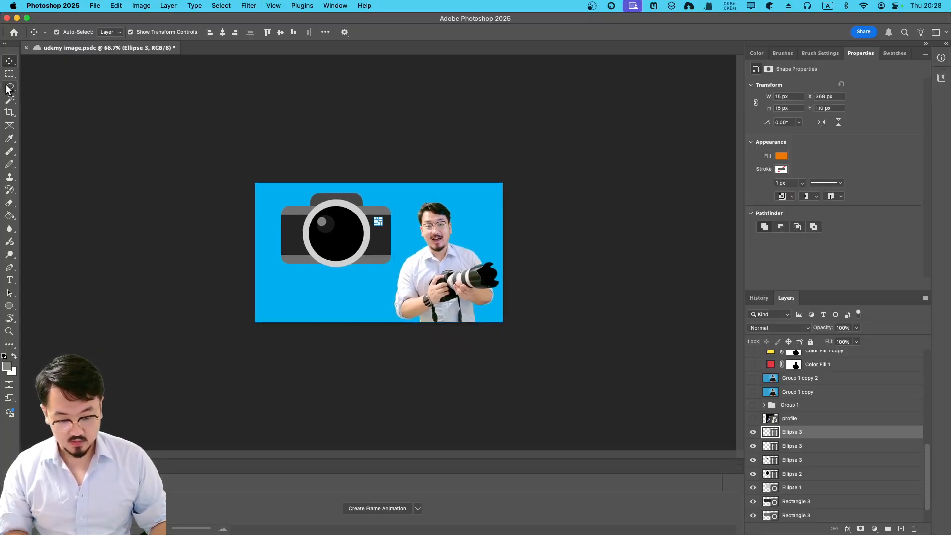
key(a)
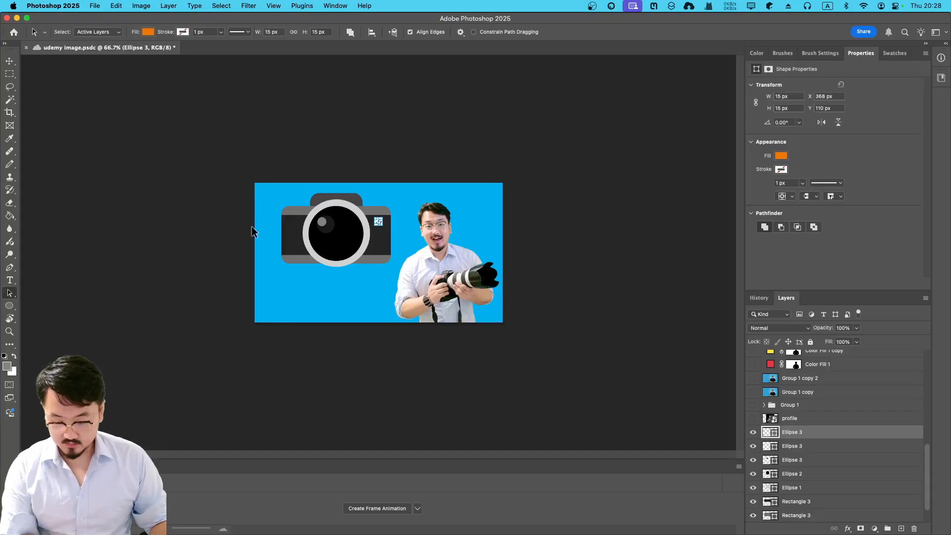
click(313, 294)
key(super+h)
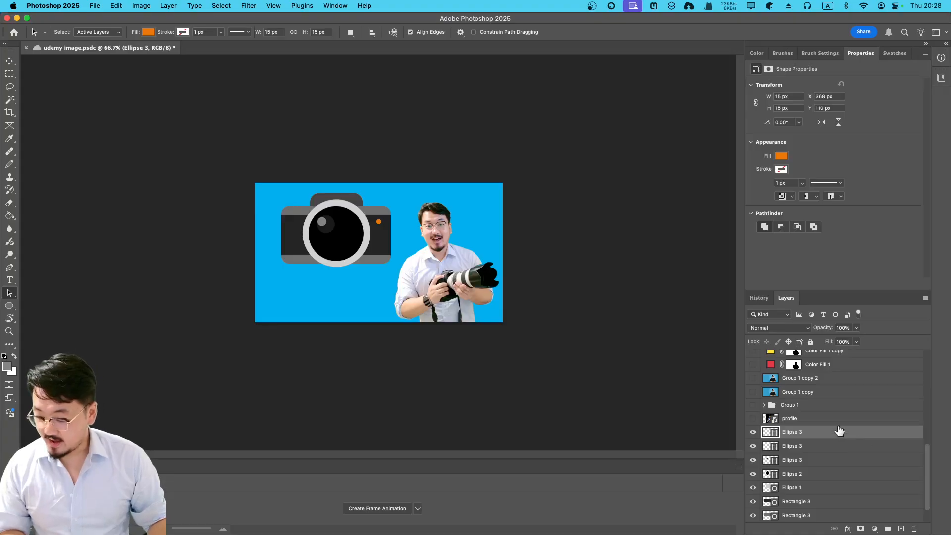
scroll(816, 459, down, 2)
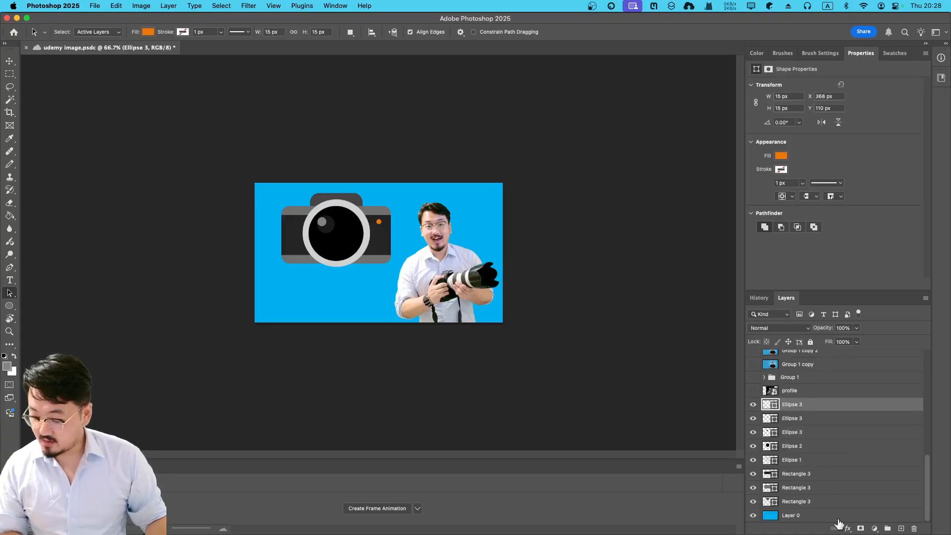
shift+click(818, 502)
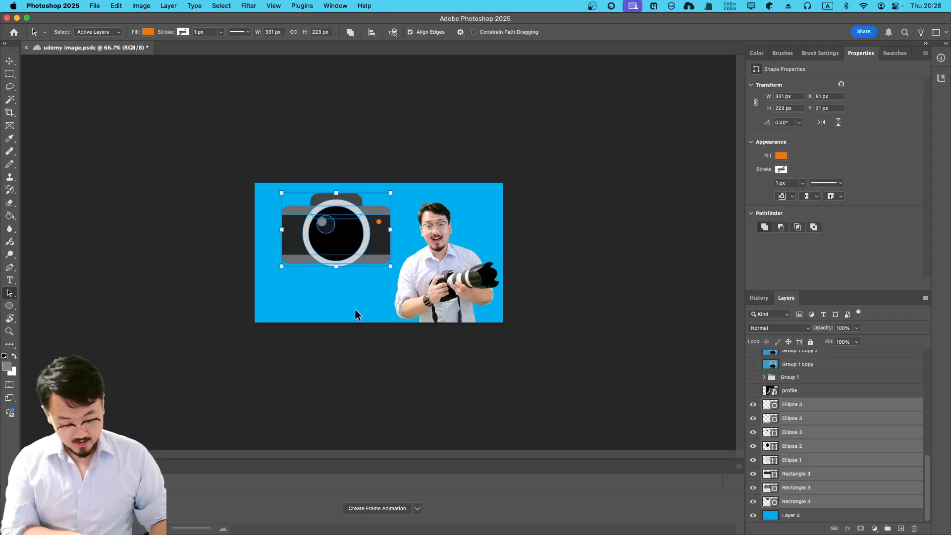
key(super+t)
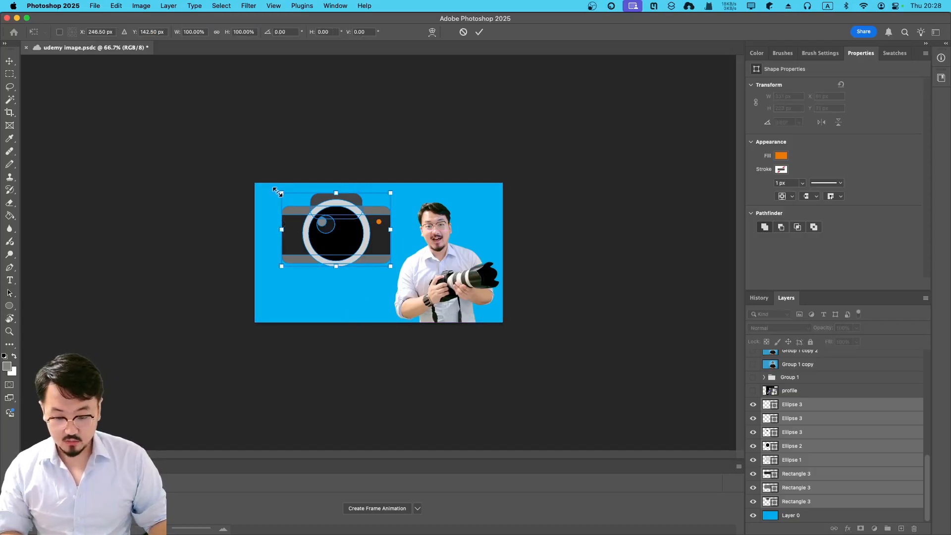
drag(282, 192, 297, 205)
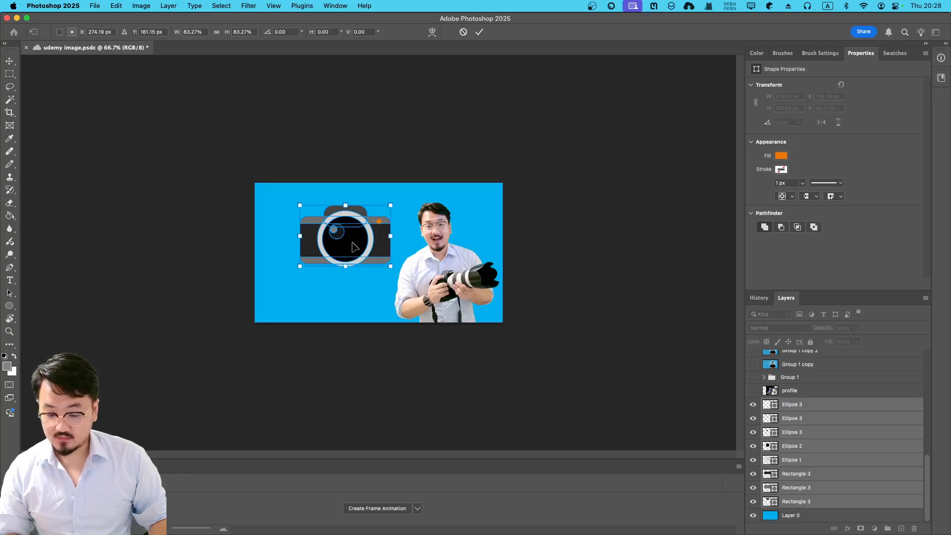
drag(354, 246, 346, 251)
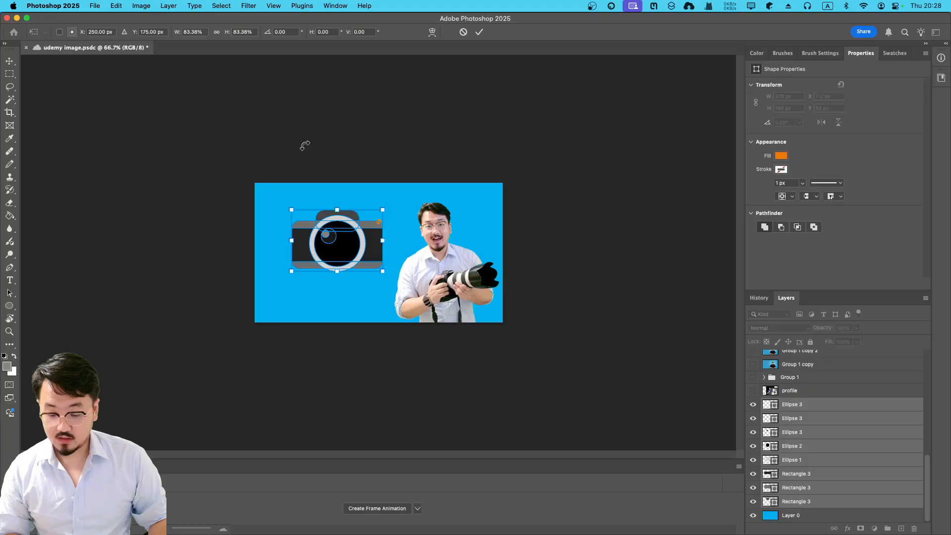
click(479, 32)
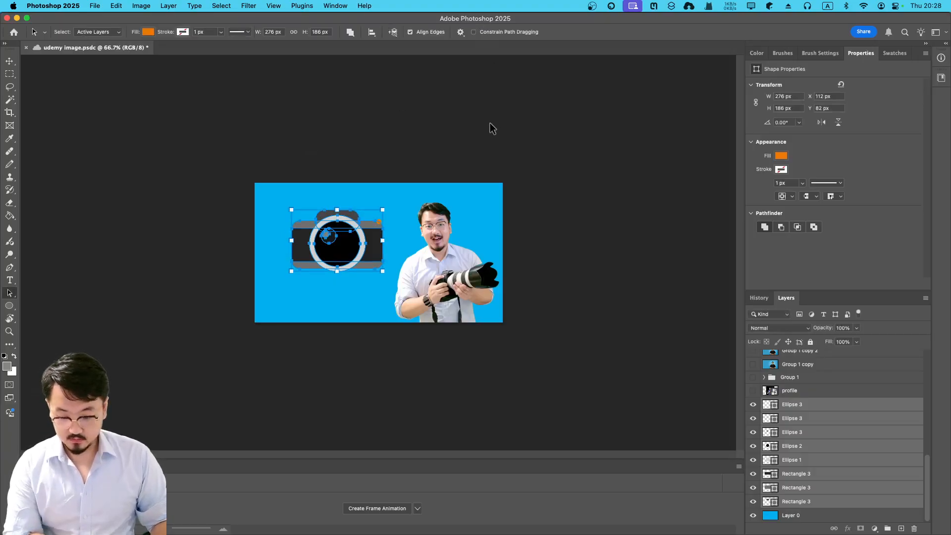
Place a copy of the orange dot on the camera's dark band right of the lens, at X 353 px, Y 161 px.
click(403, 194)
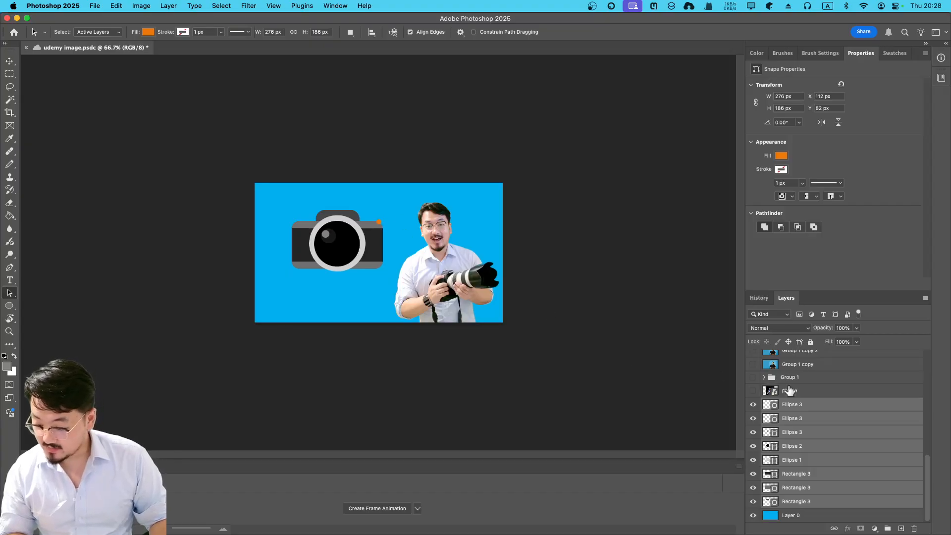
click(379, 223)
drag(379, 225, 383, 238)
click(430, 127)
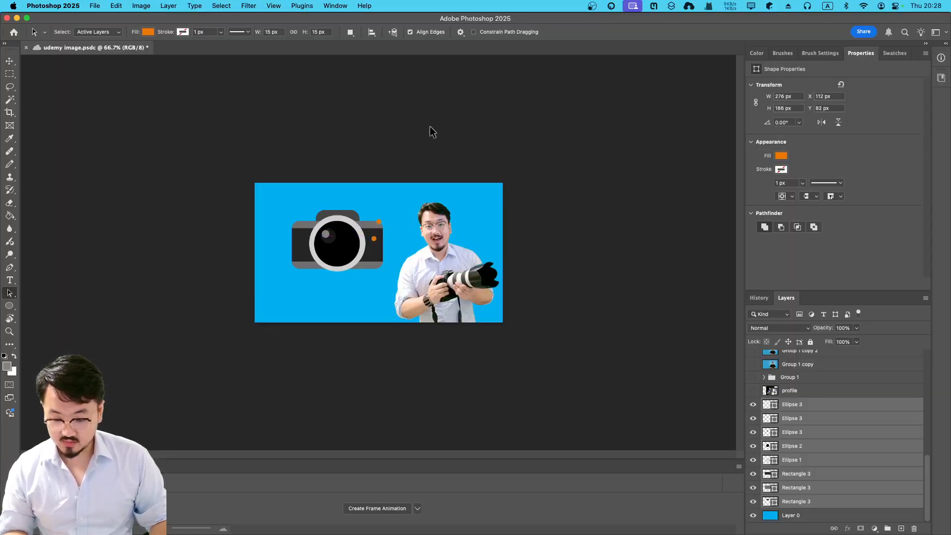
Delete the leftover orange dot at the camera body's upper-right corner, accepting the conversion of the live shape into a regular path.
click(379, 222)
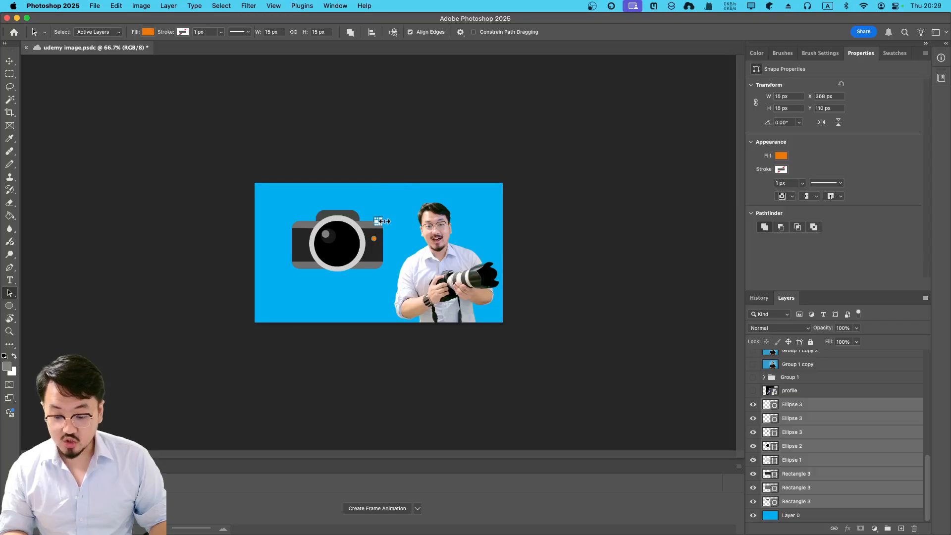
click(815, 409)
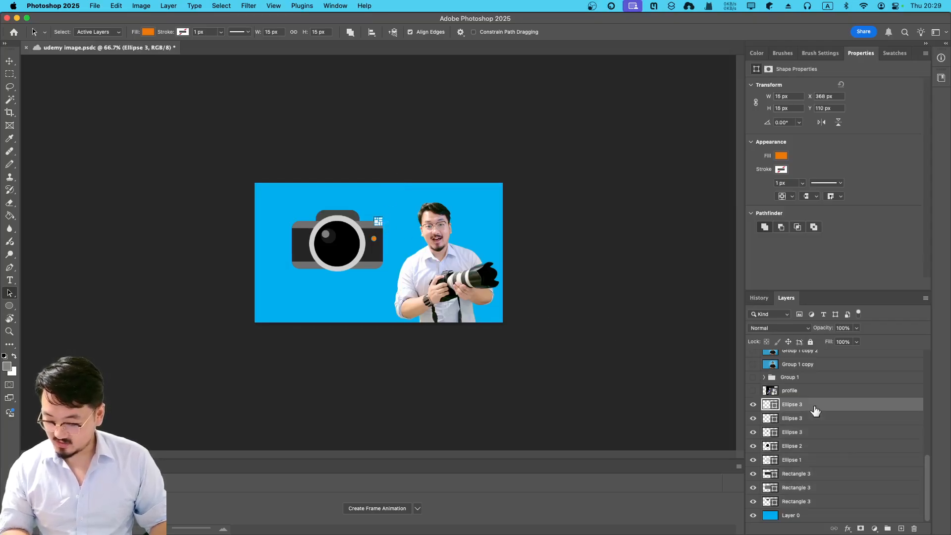
click(379, 223)
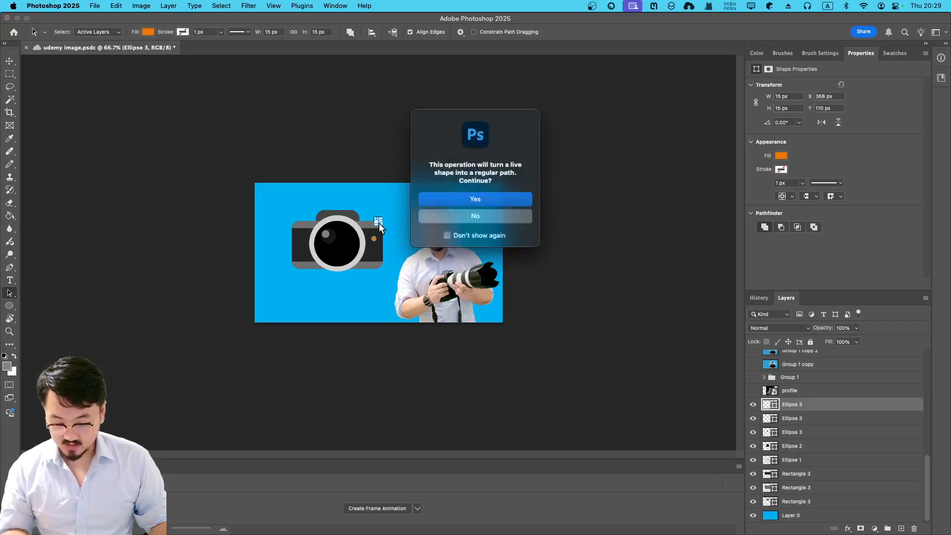
click(433, 205)
click(409, 149)
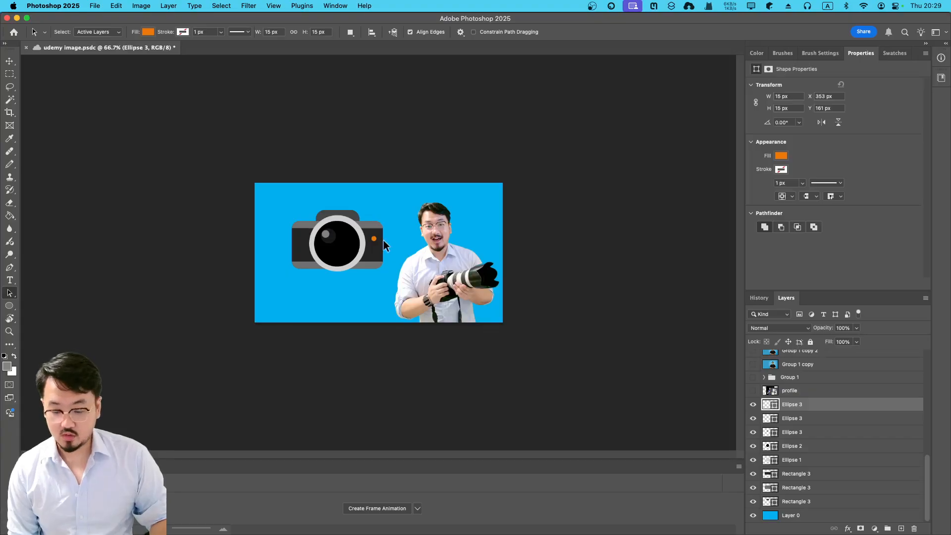
Move the remaining orange dot slightly left and up on the dark band, to X 345.5 px, Y 156.5 px.
drag(374, 238, 374, 238)
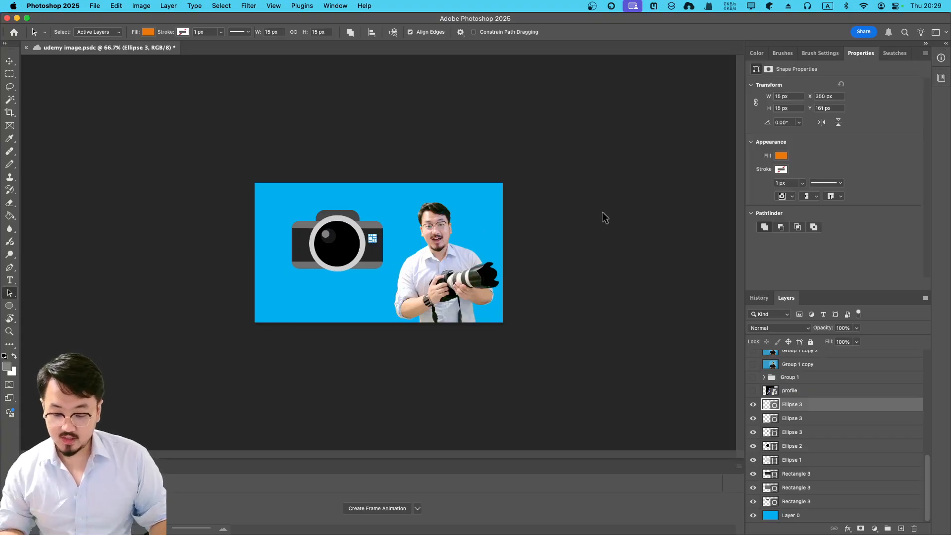
key(Left)
key(Left)
key(Left)
key(Up)
key(Up)
key(Up)
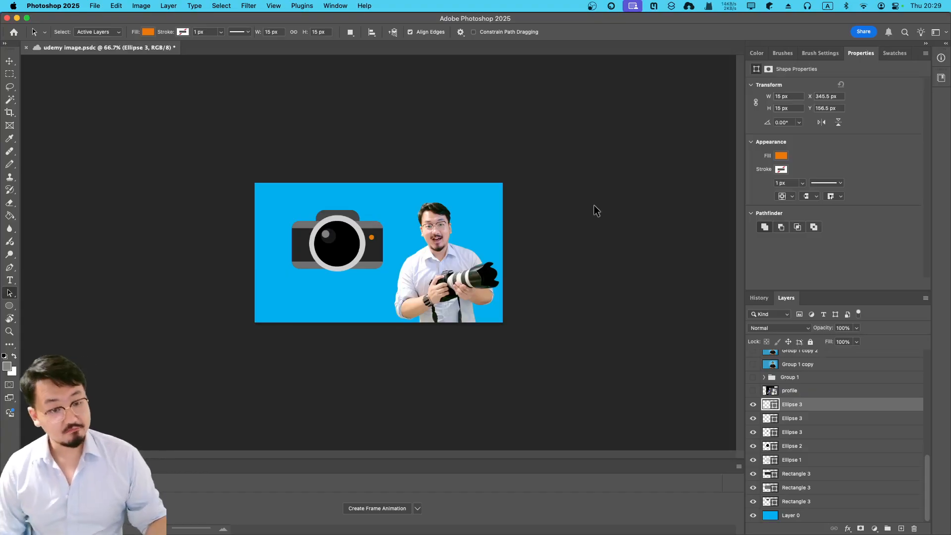
key(super+1)
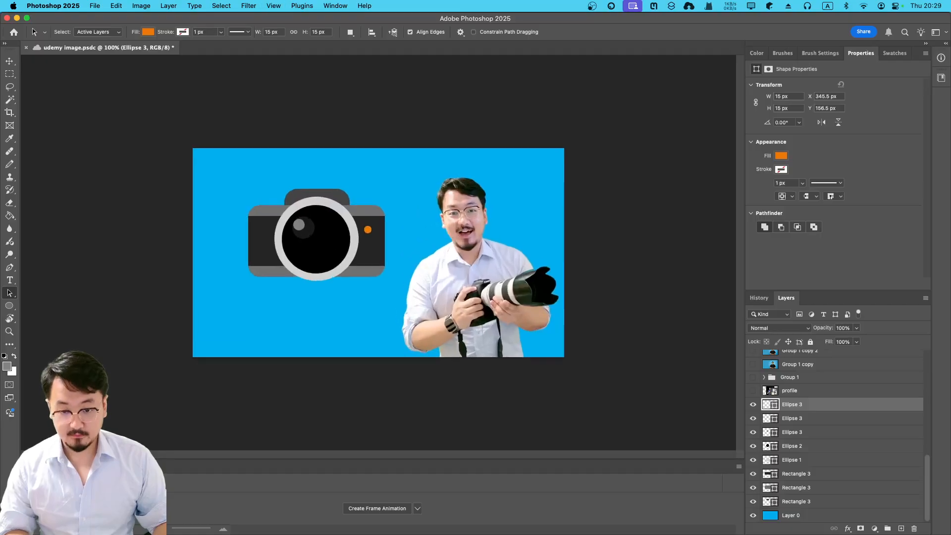
key(super+plus)
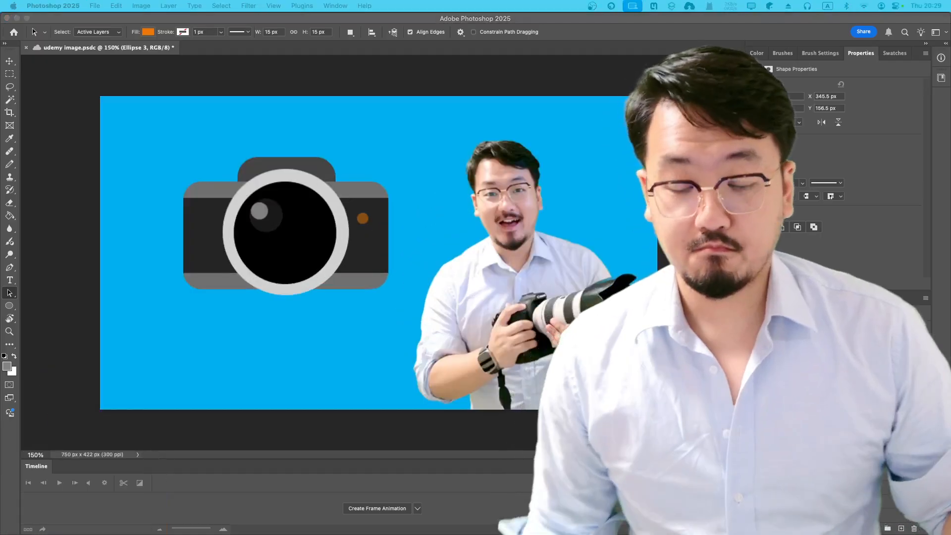